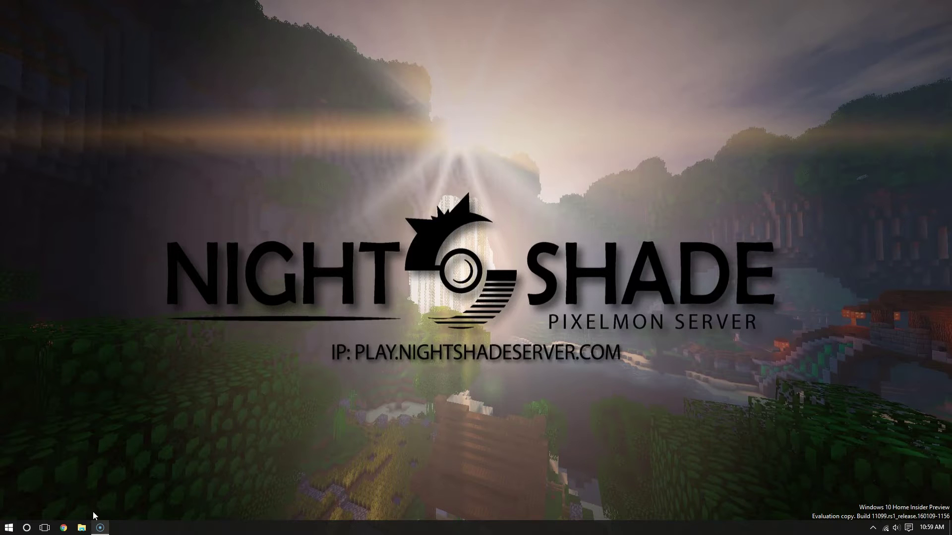
- Open pixelmonmod.com in the Chrome browser and go to its downloads page
click(63, 527)
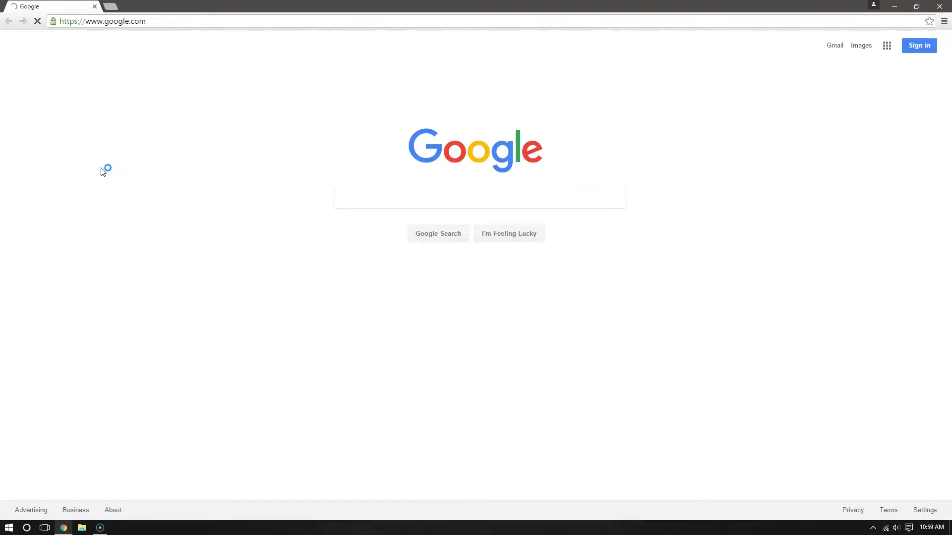
click(123, 22)
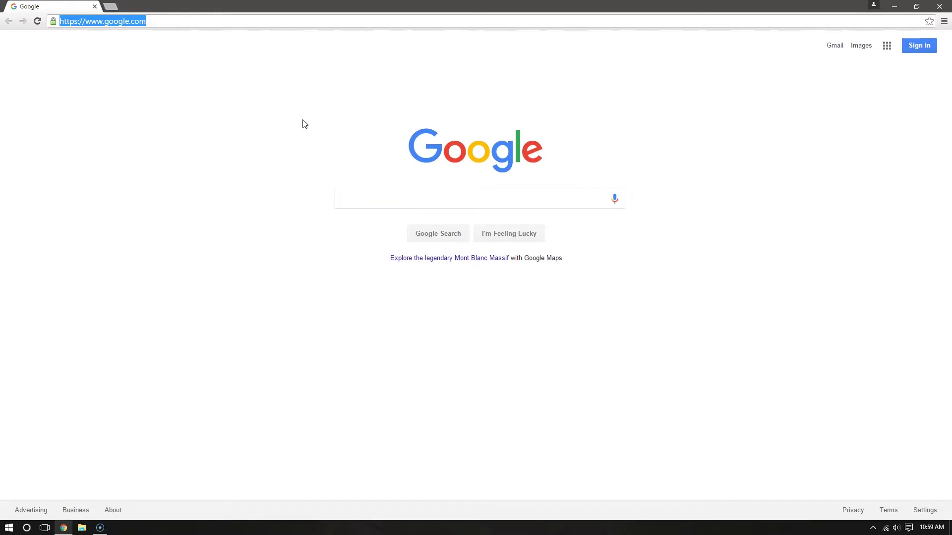
text(pixelmonmod)
key(Return)
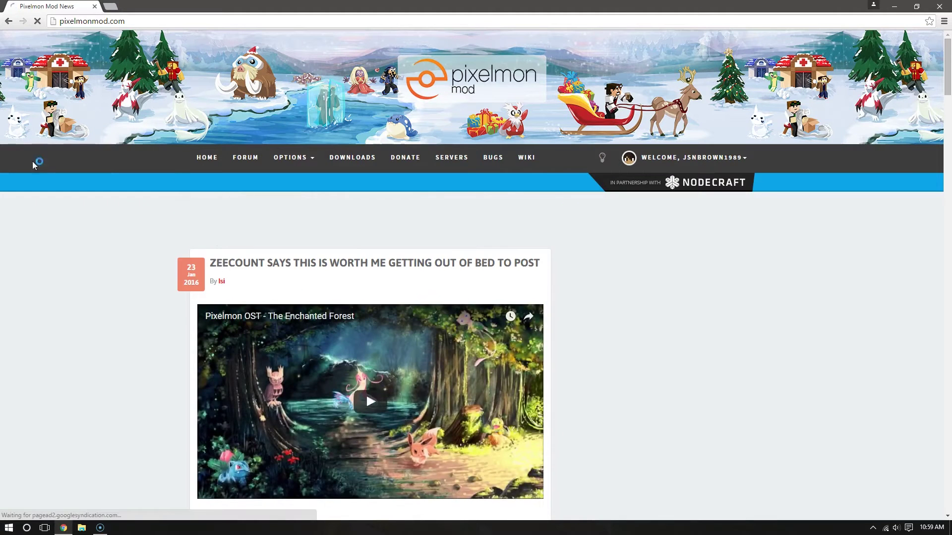
click(344, 156)
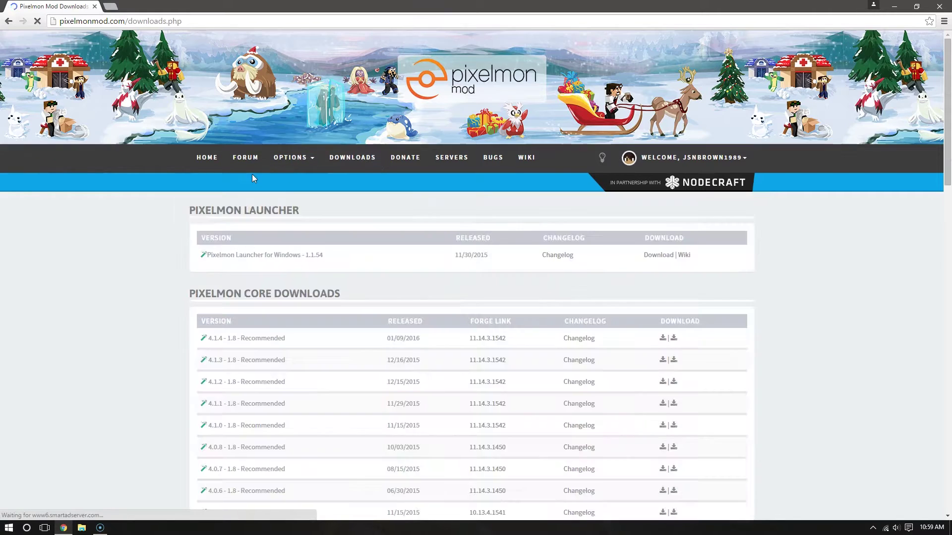
- Examine the Pixelmon Launcher section and its Windows version entry on the downloads page
drag(211, 298, 302, 299)
click(213, 265)
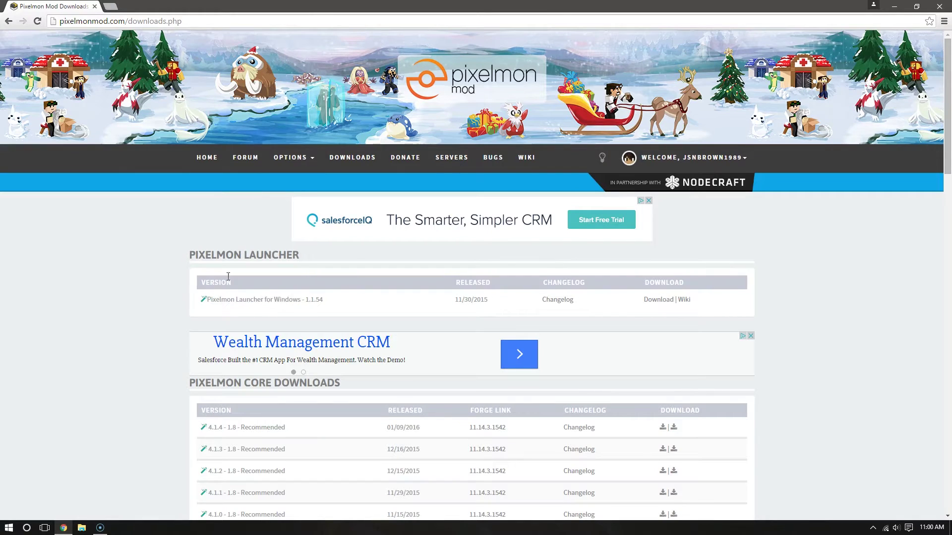
drag(196, 257, 284, 259)
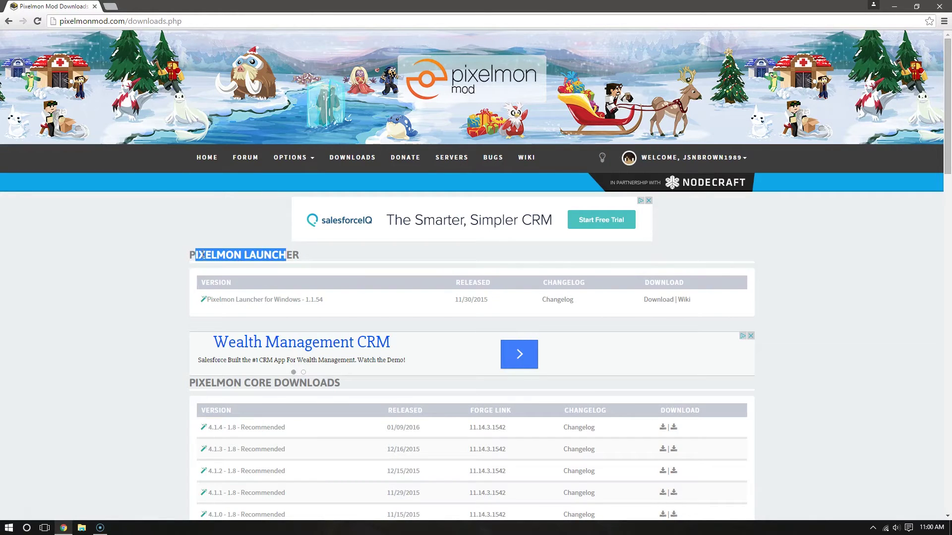
click(196, 313)
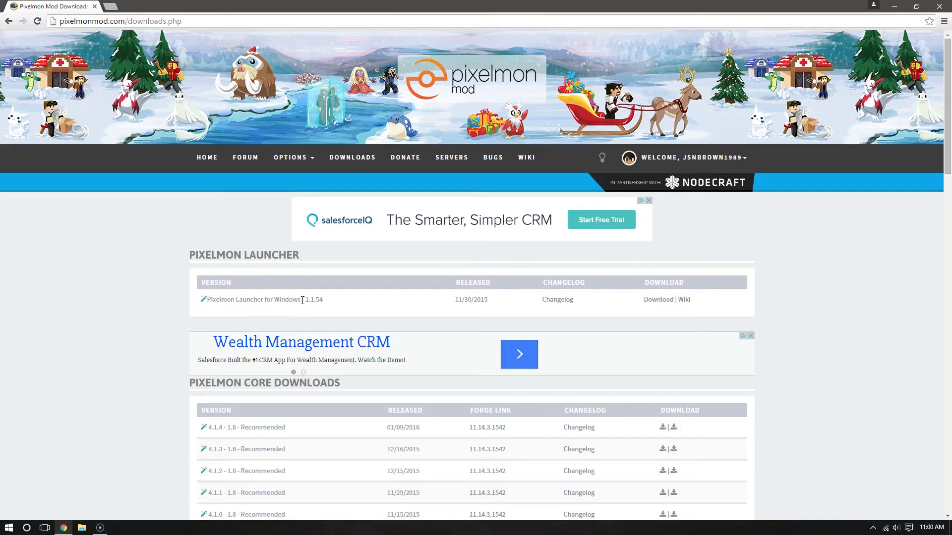
drag(301, 299, 207, 300)
click(208, 299)
drag(275, 300, 310, 302)
click(263, 302)
- Follow the download link for the Pixelmon Launcher for Windows and skip the advertisement page
click(658, 301)
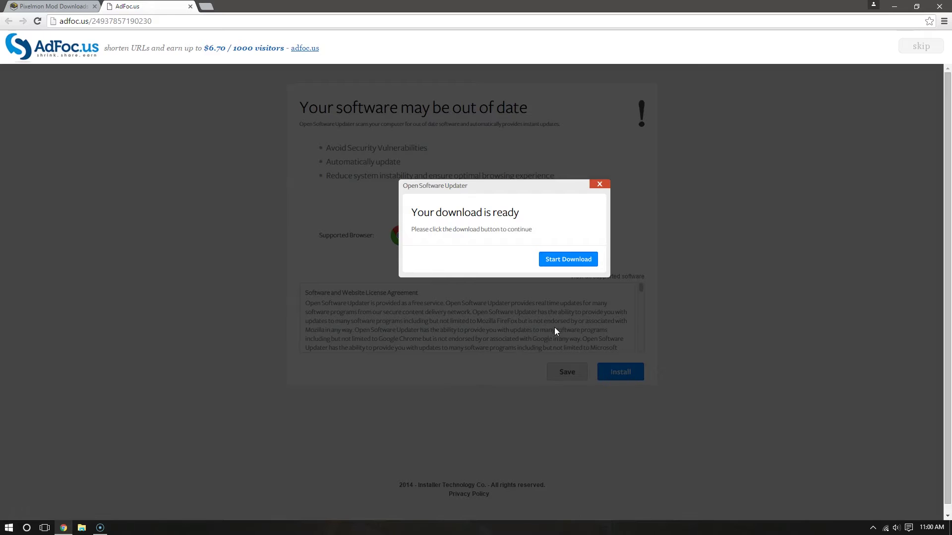
click(917, 45)
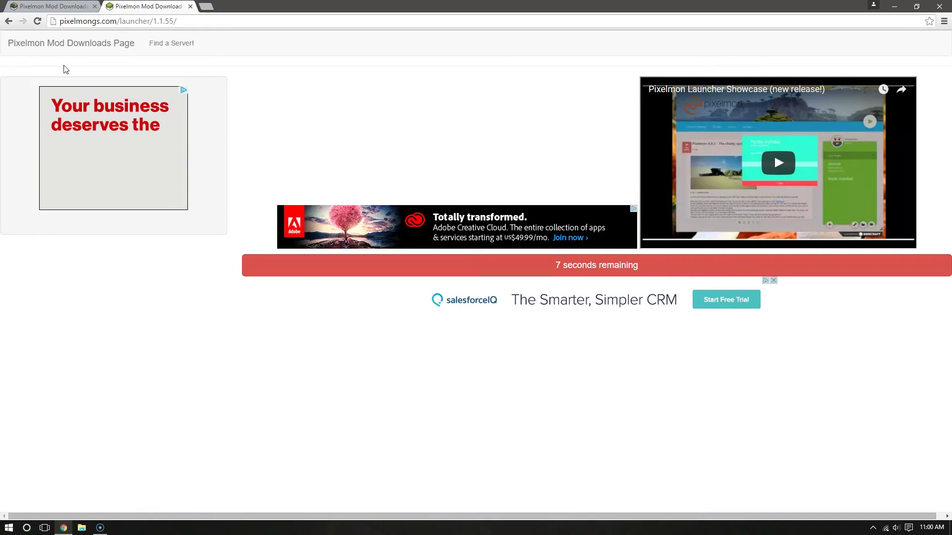
drag(62, 22, 110, 22)
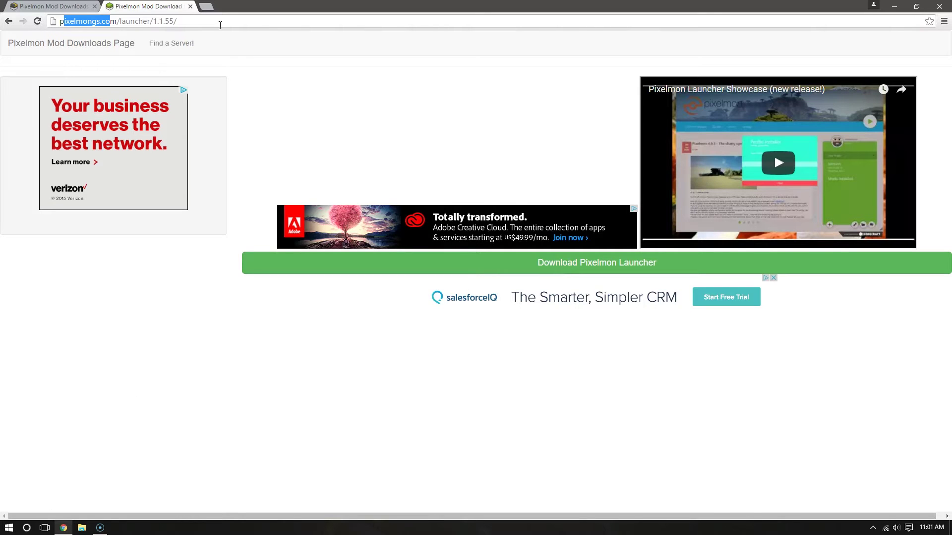
click(208, 8)
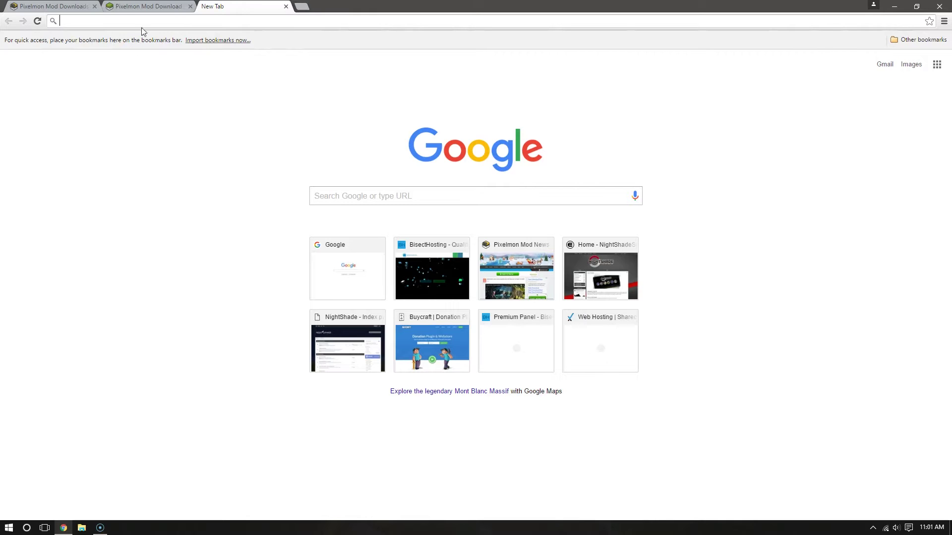
click(285, 6)
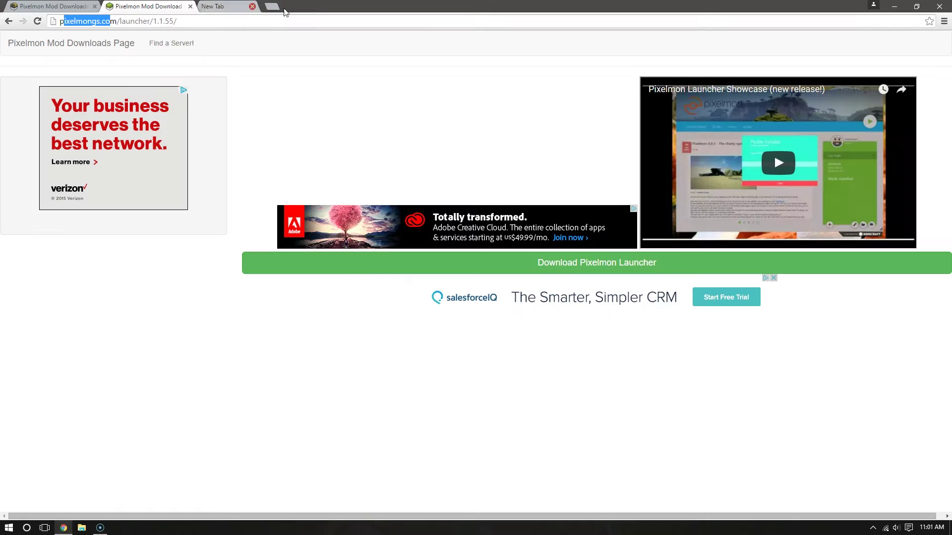
click(88, 23)
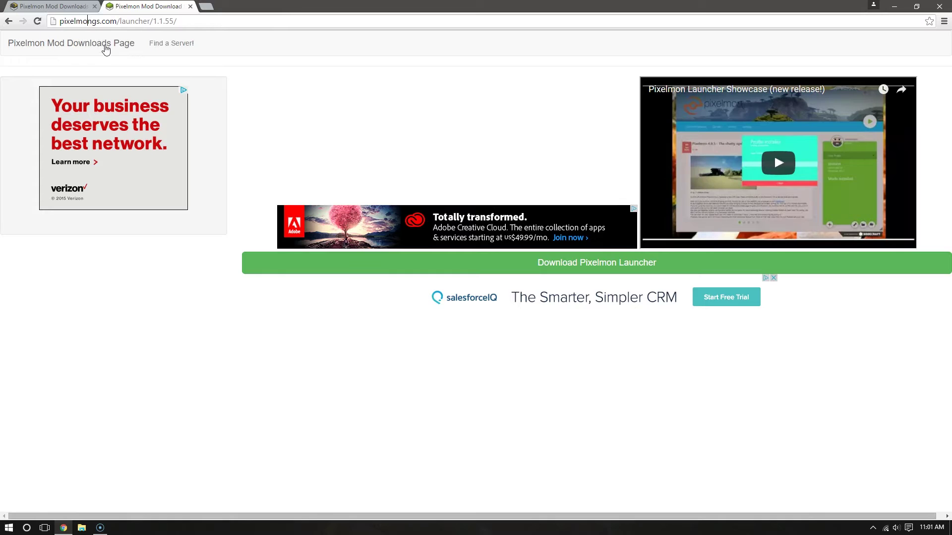
- Download PixelmonLauncher-1.1.55.exe to the Desktop and run the installer
click(630, 260)
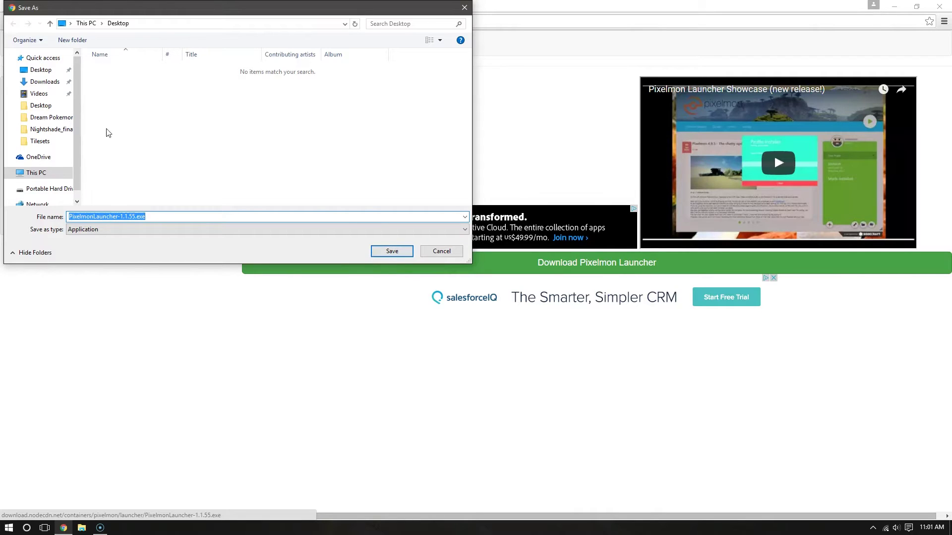
click(382, 254)
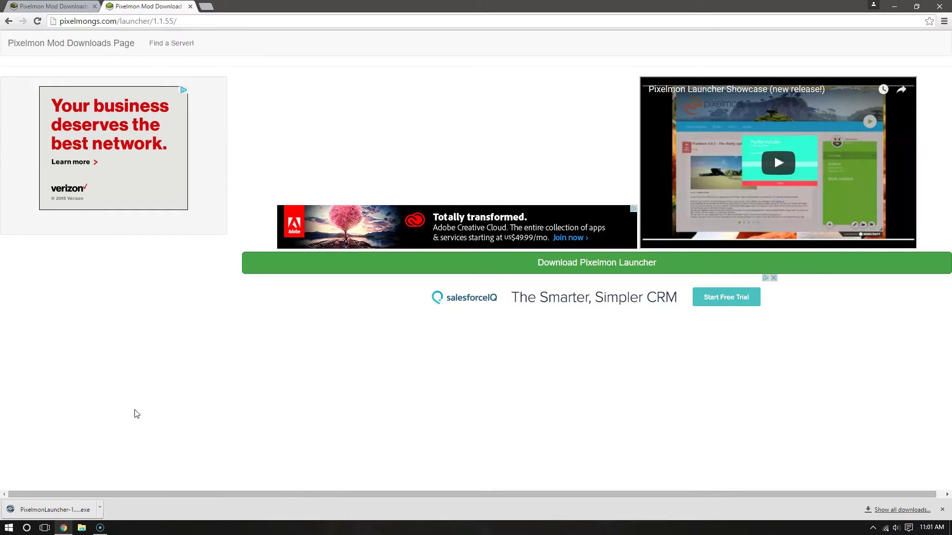
click(86, 515)
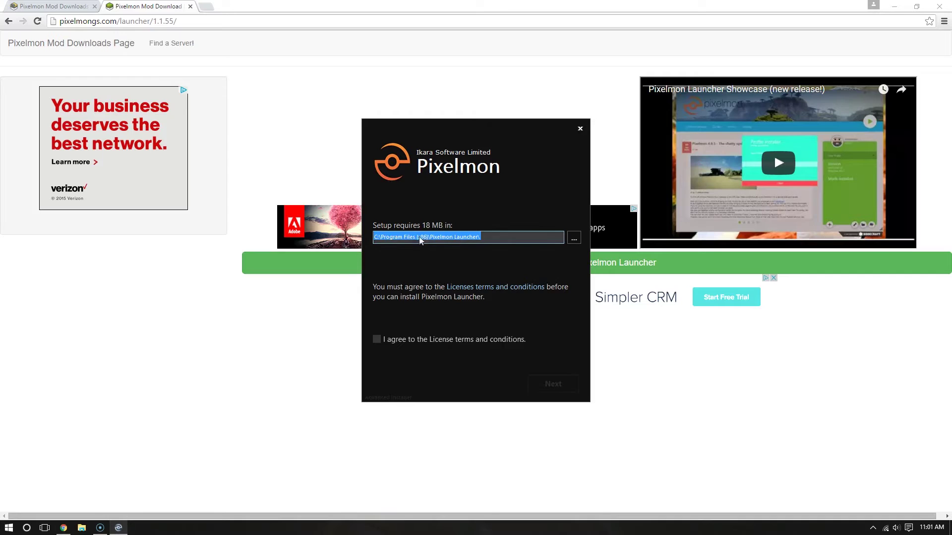
- Keep the default installation folder, open the license terms and conditions, and accept them
click(500, 245)
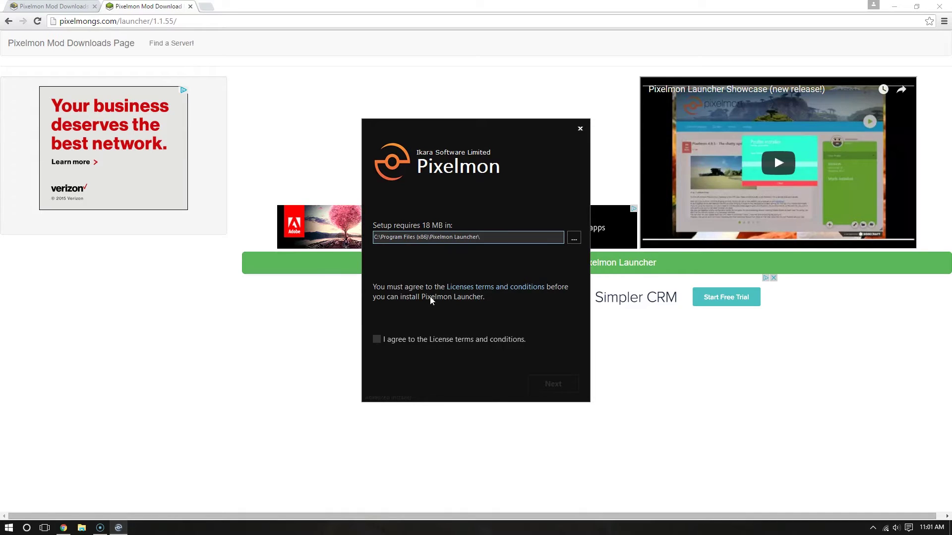
click(497, 289)
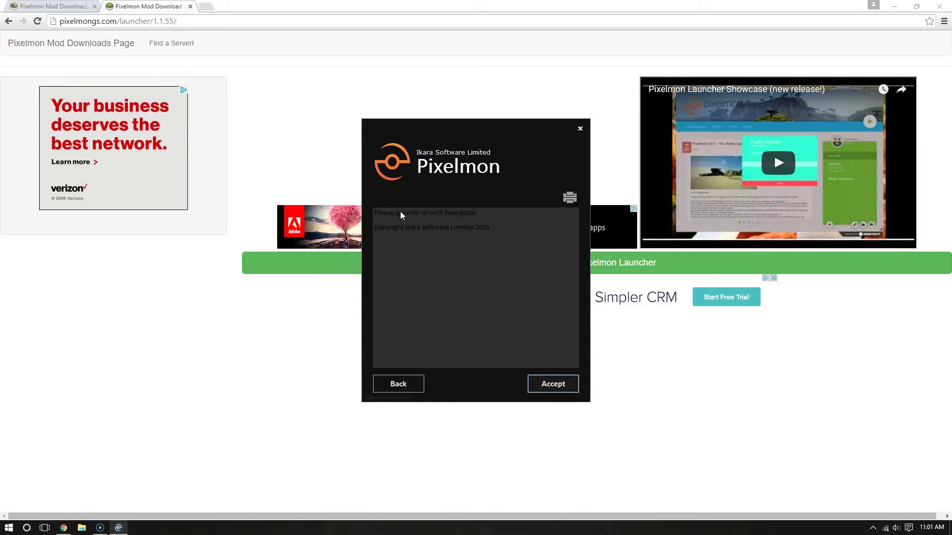
drag(379, 216, 495, 216)
click(492, 286)
click(434, 281)
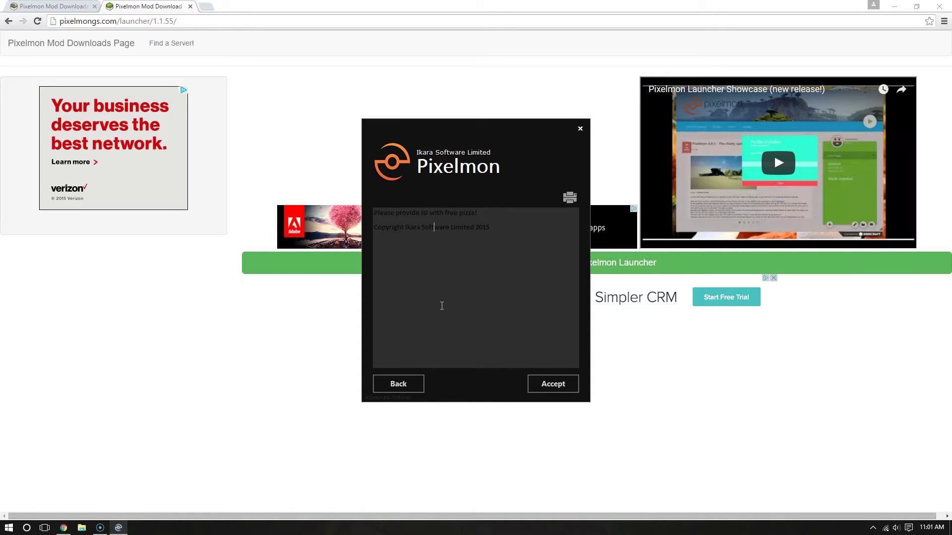
click(544, 381)
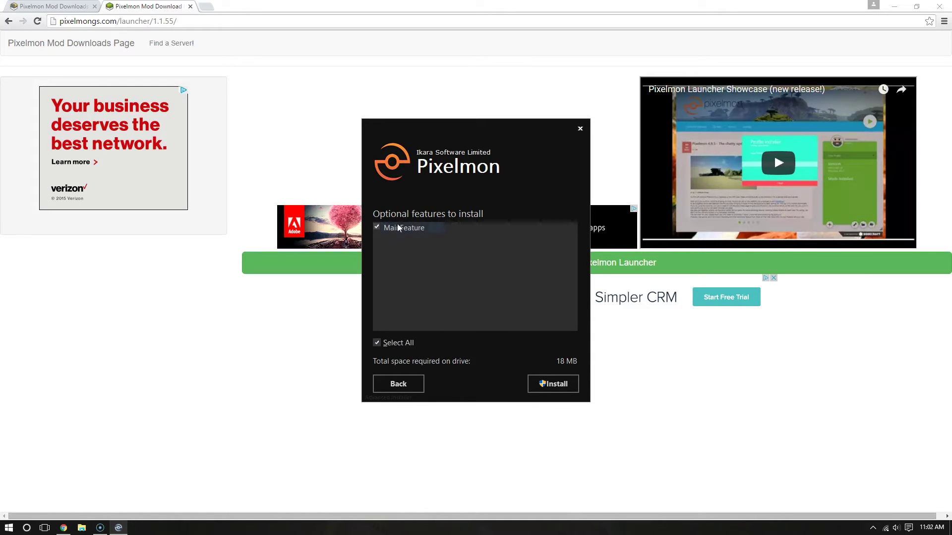
- Install the Pixelmon Launcher with the MainFeature option selected
drag(379, 213, 398, 214)
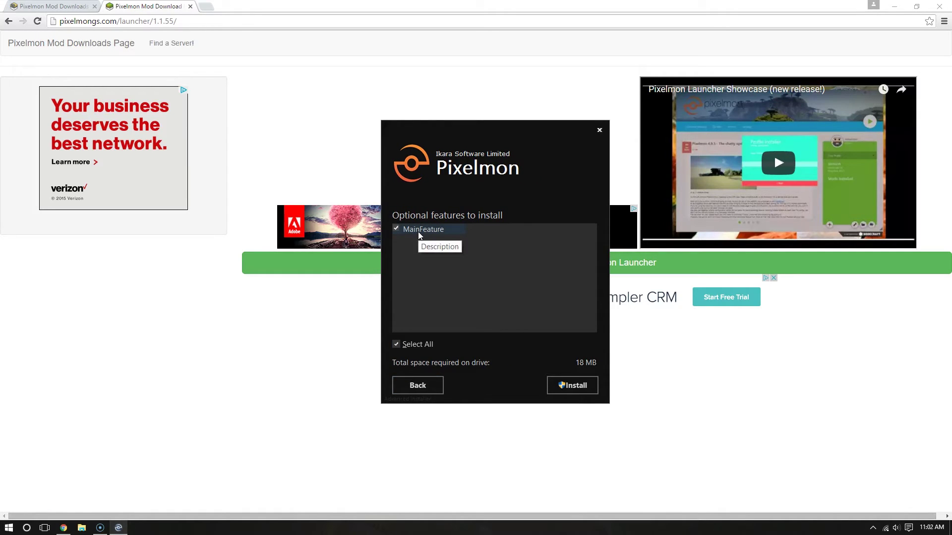
click(570, 386)
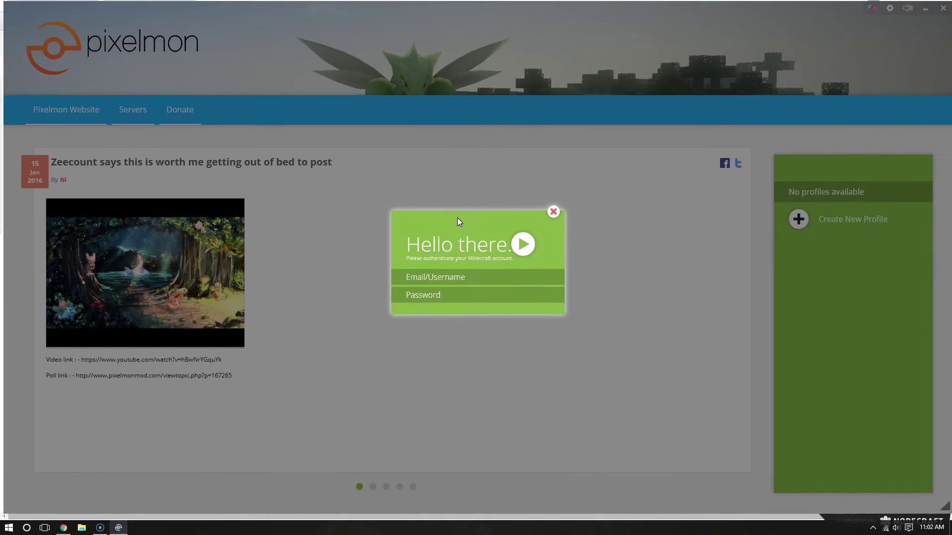
- Authenticate the Minecraft account in the launcher with its email or username and the account password
drag(457, 218, 454, 218)
click(467, 279)
click(445, 300)
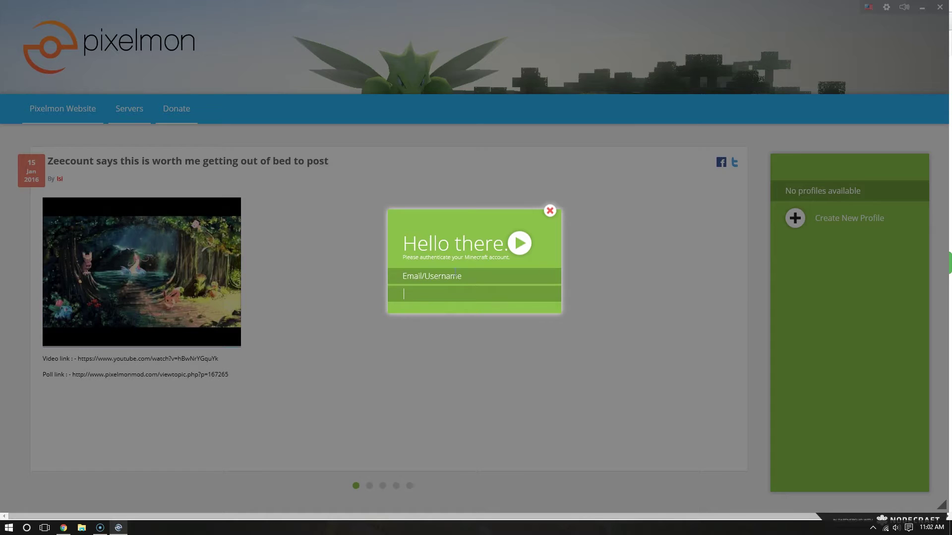
click(455, 275)
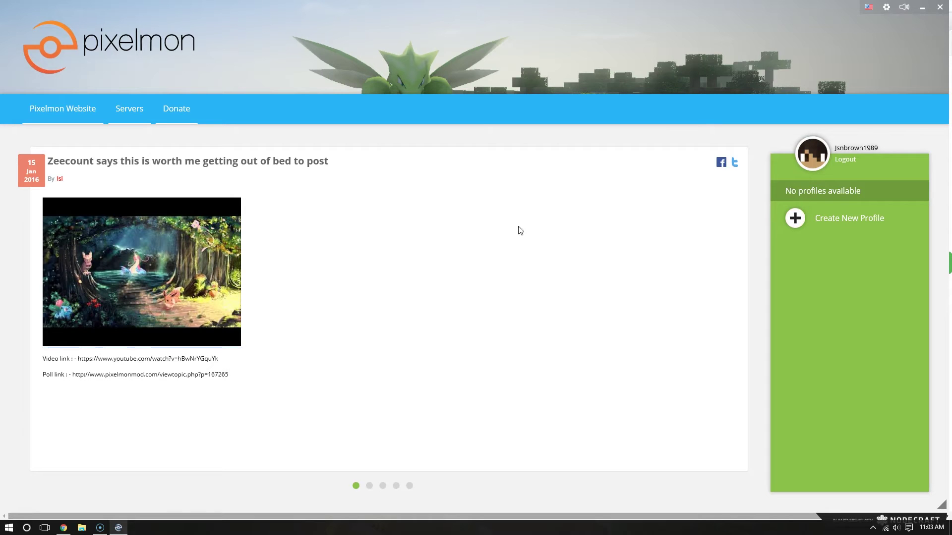
- Create a new profile named 1.7.10 and choose Pixelmon 3.5.1 as its Pixelmon version
click(795, 218)
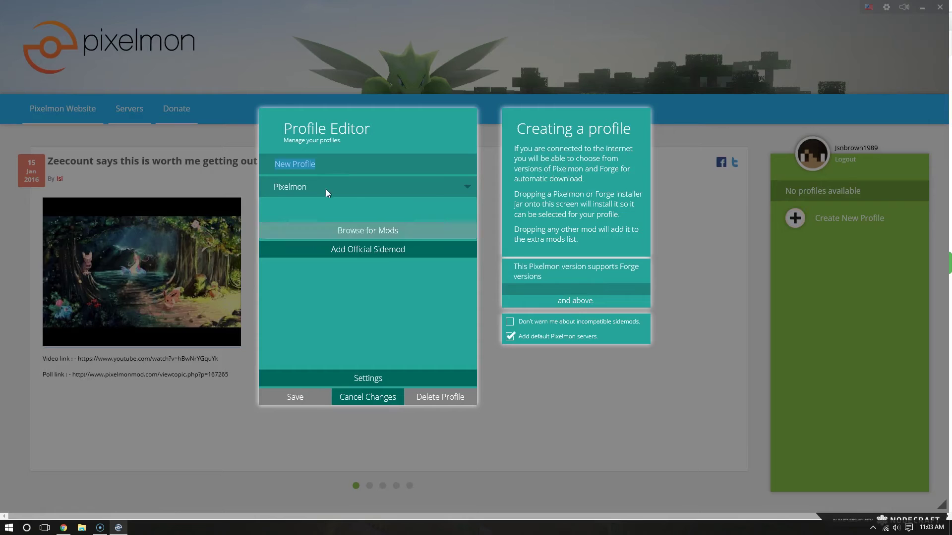
text(1.7.10)
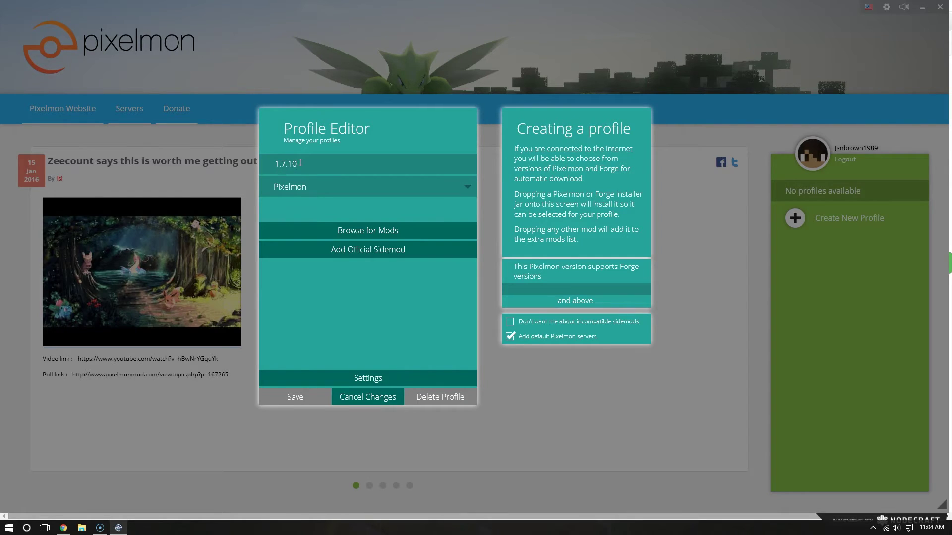
click(471, 192)
scroll(421, 303, down, 3)
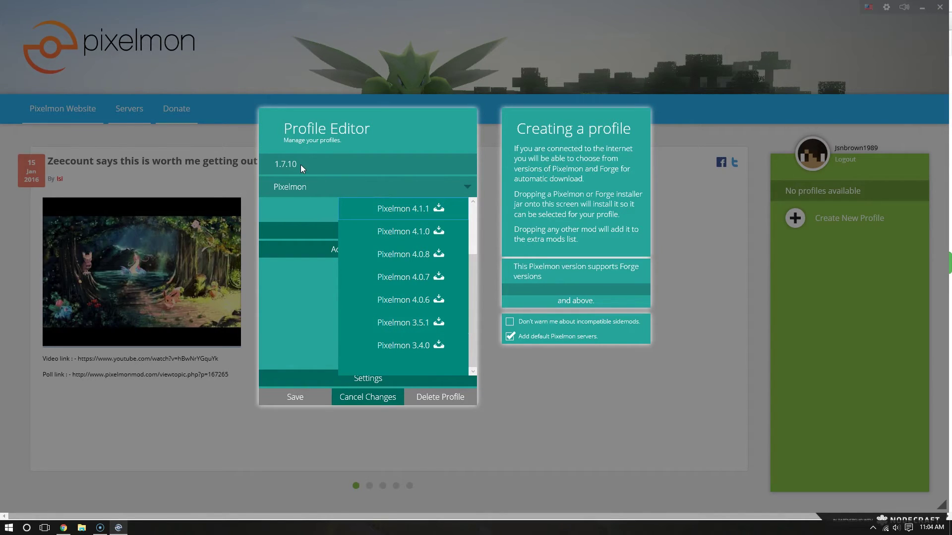
click(409, 322)
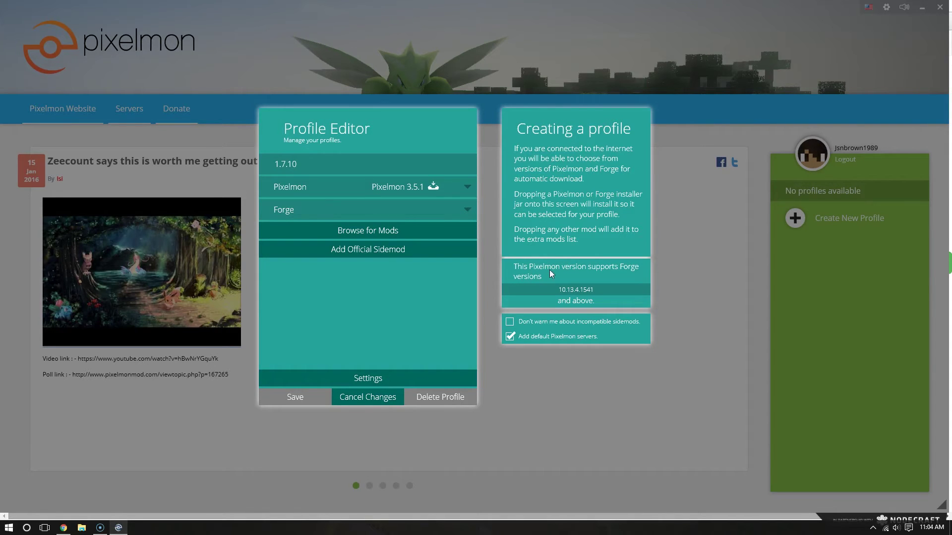
- Set the profile's Forge version to Forge 10.13.4.1541 and save the profile
mouse_move(549, 290)
mouse_down()
mouse_move(610, 295)
mouse_move(563, 289)
mouse_up()
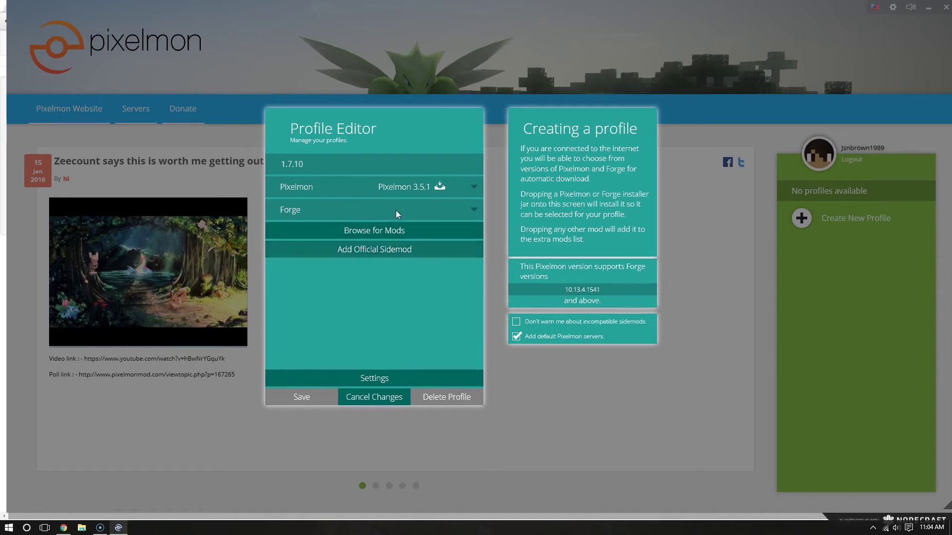
click(457, 211)
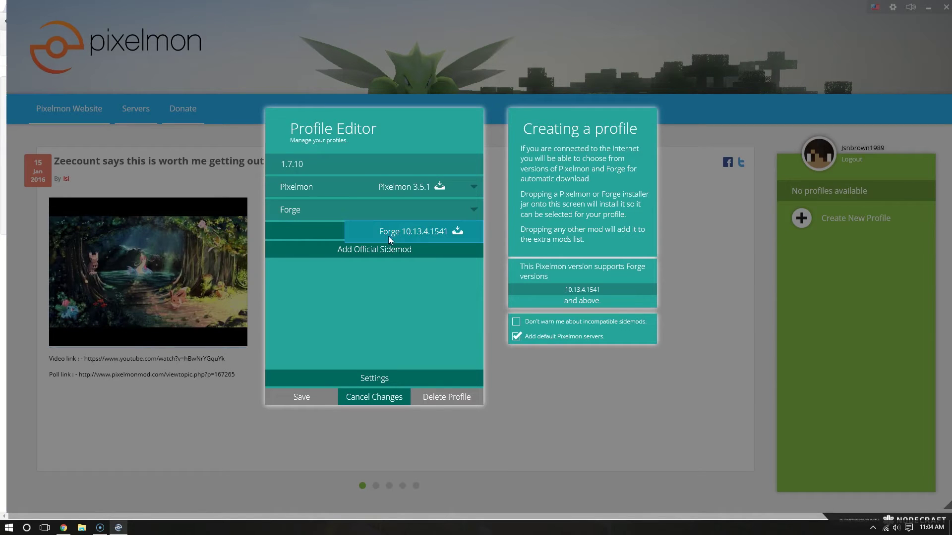
click(421, 236)
click(464, 206)
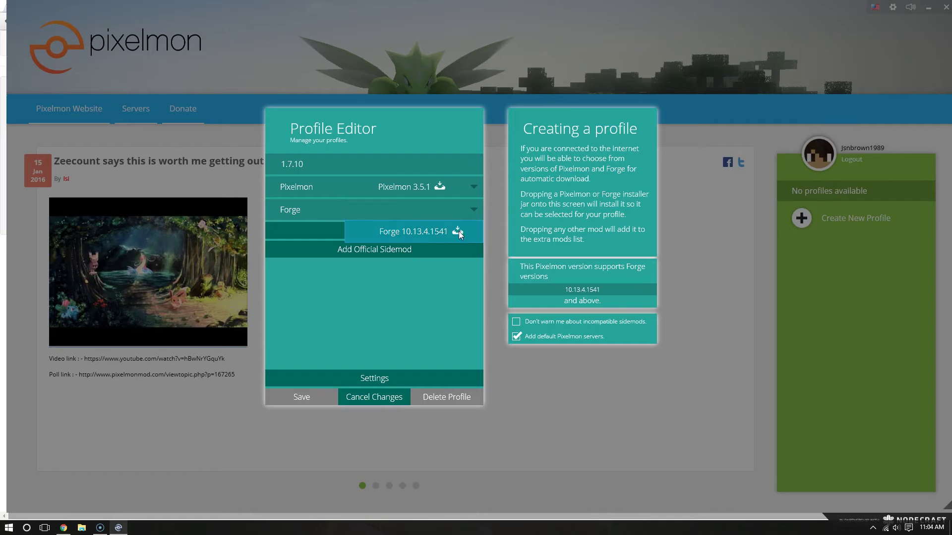
click(430, 233)
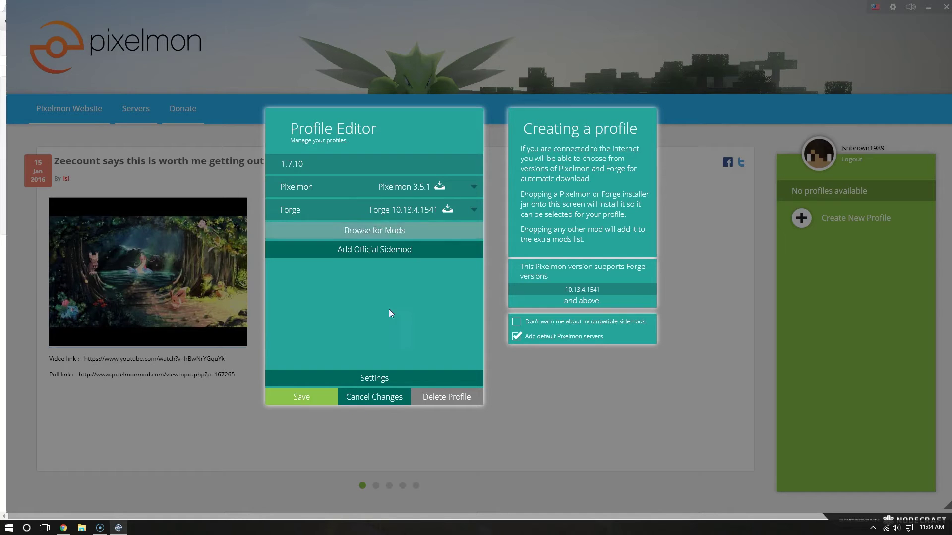
click(320, 395)
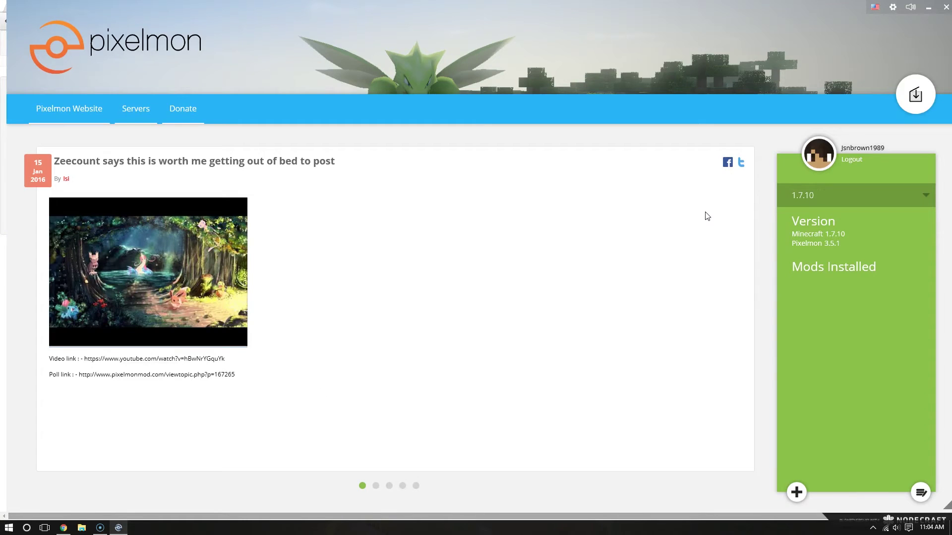
- Install the 1.7.10 profile and run it to launch Minecraft
click(916, 97)
click(915, 95)
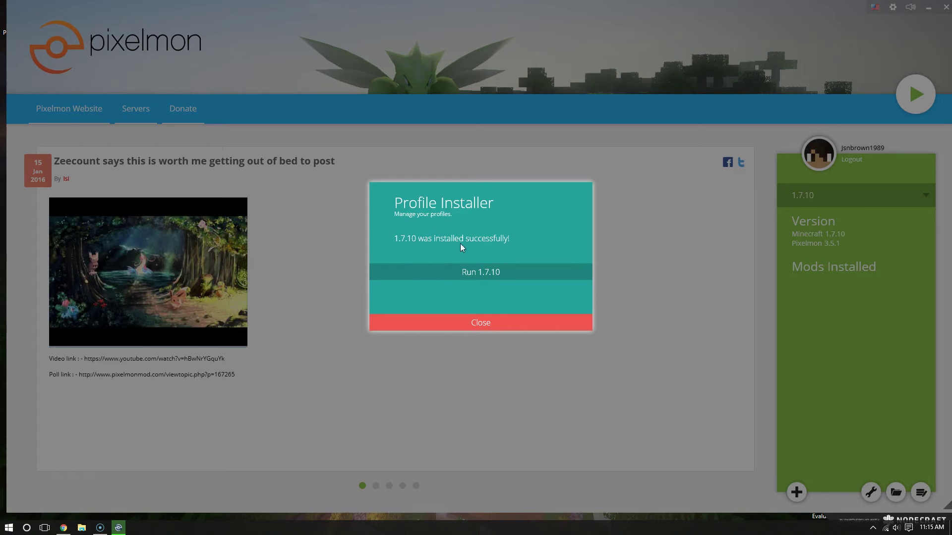
click(454, 270)
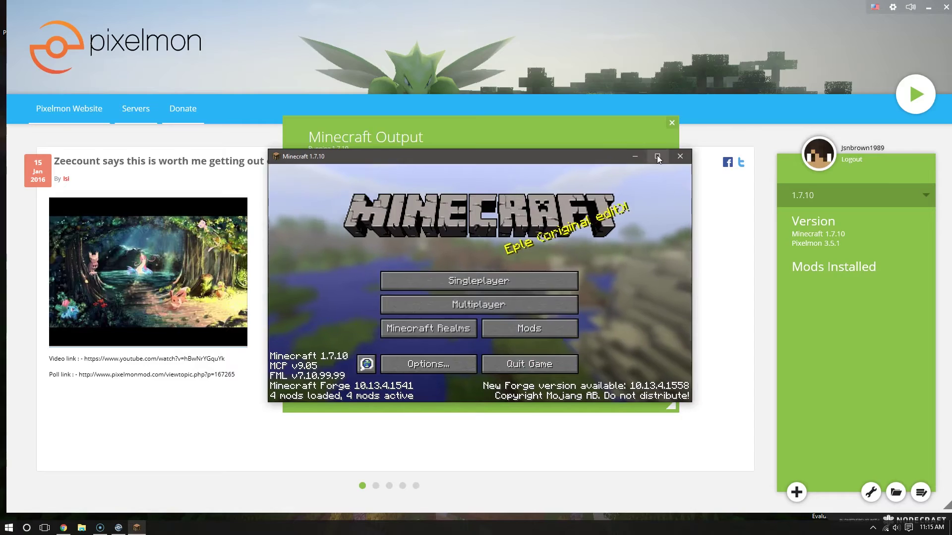
- Maximize the game window and create a singleplayer world named New World in Survival mode
click(657, 156)
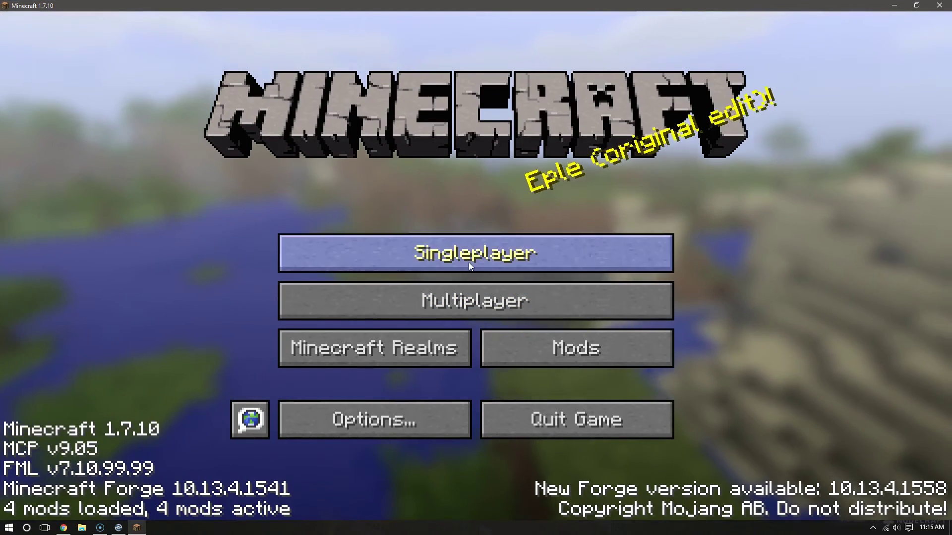
click(473, 247)
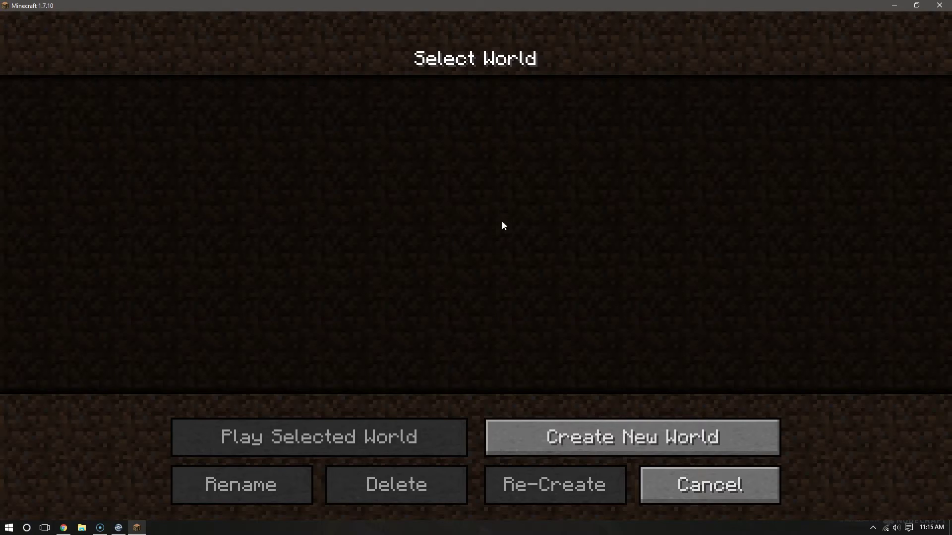
click(521, 434)
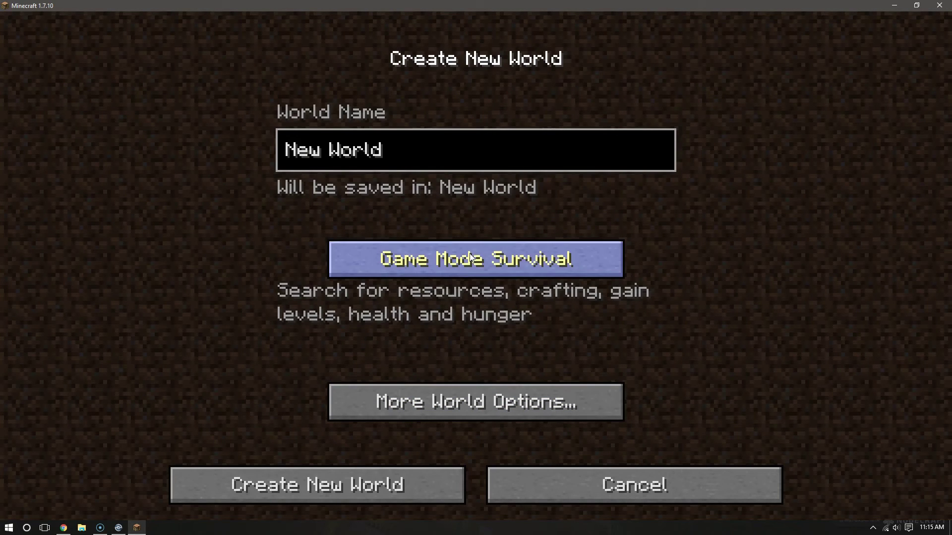
click(402, 479)
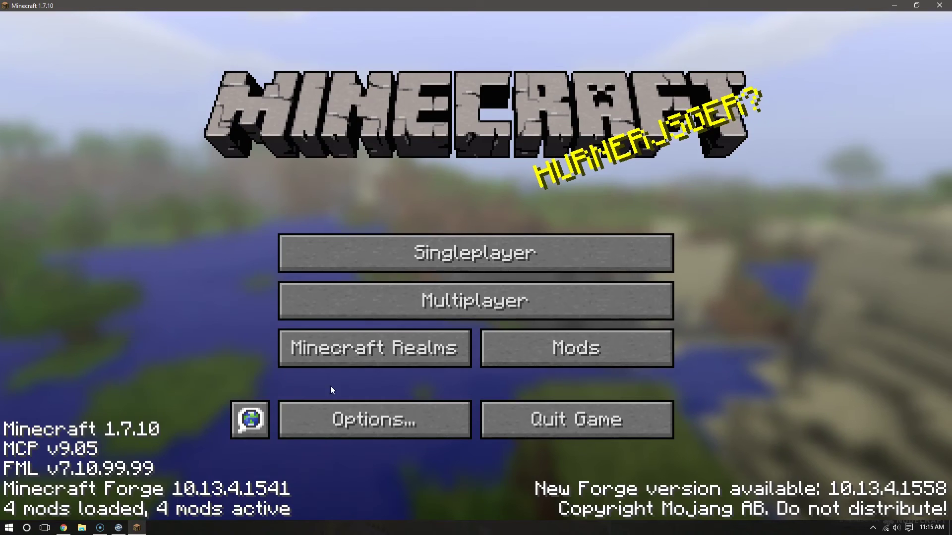
- Pick Charmander as the starter Pokémon in the new world
click(396, 297)
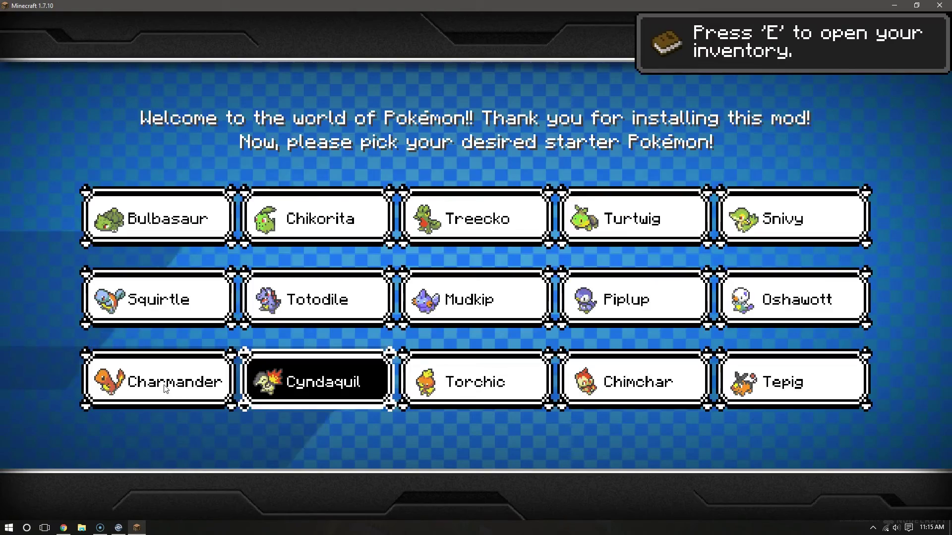
click(165, 389)
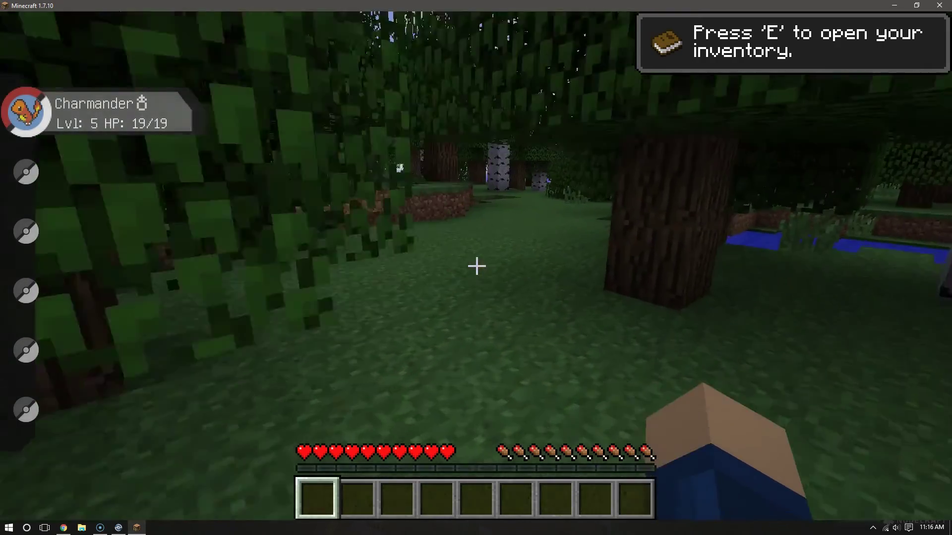
- Walk through the forest to the wooden building by the water and look in through its window
key(w)
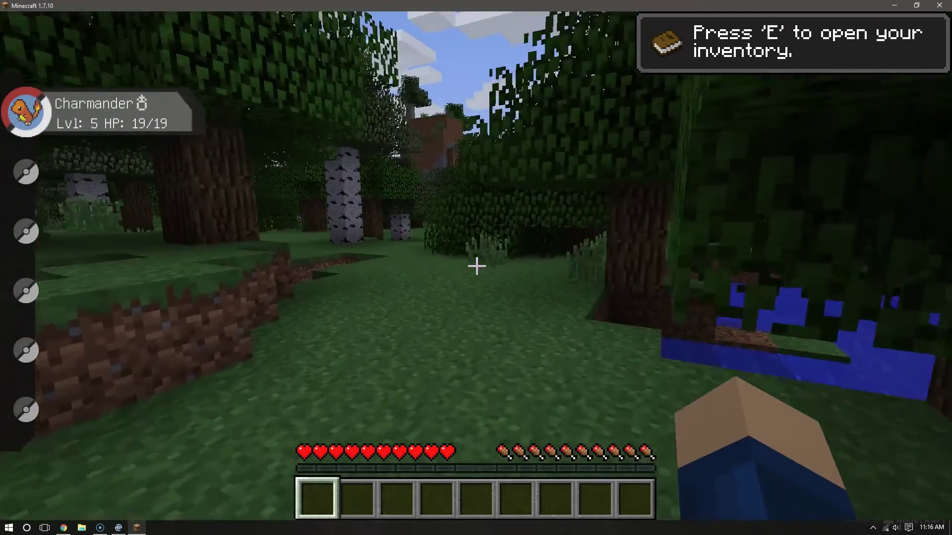
key(w)
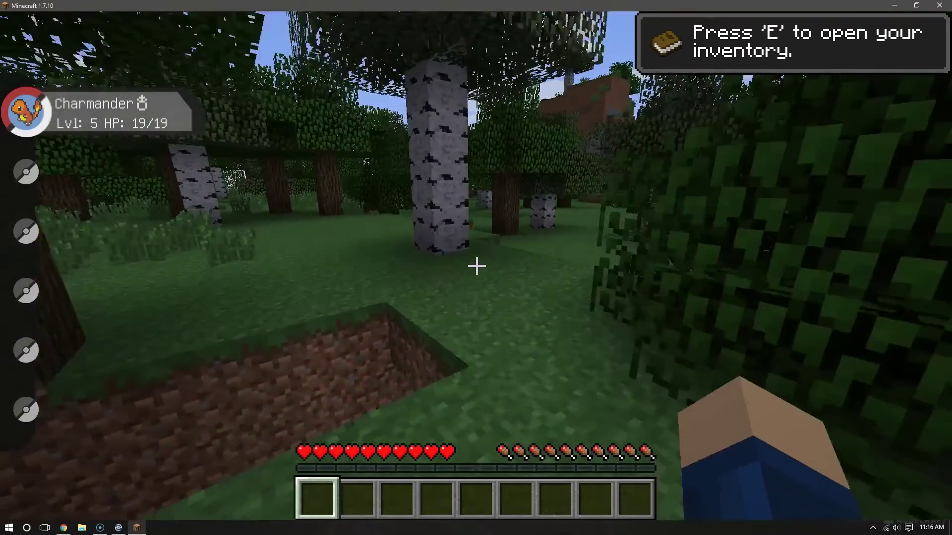
key(w)
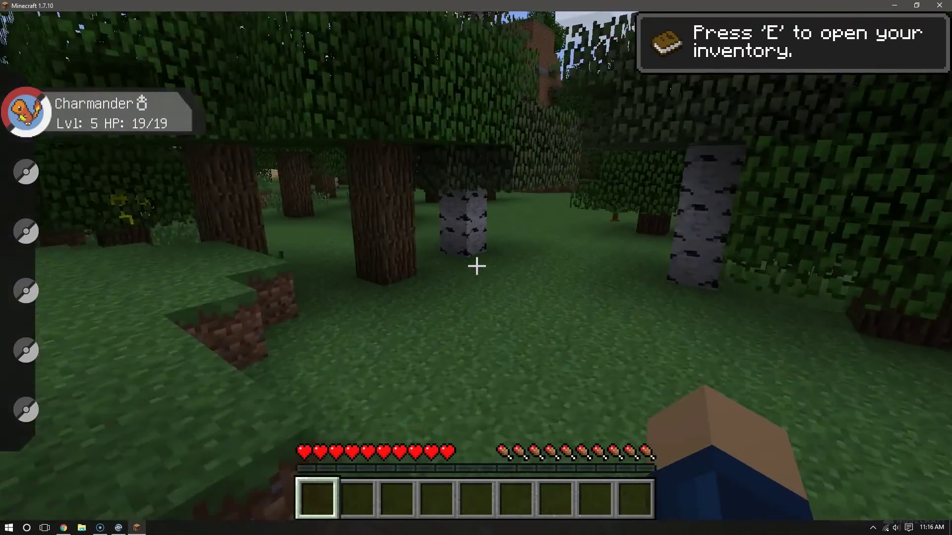
key(w)
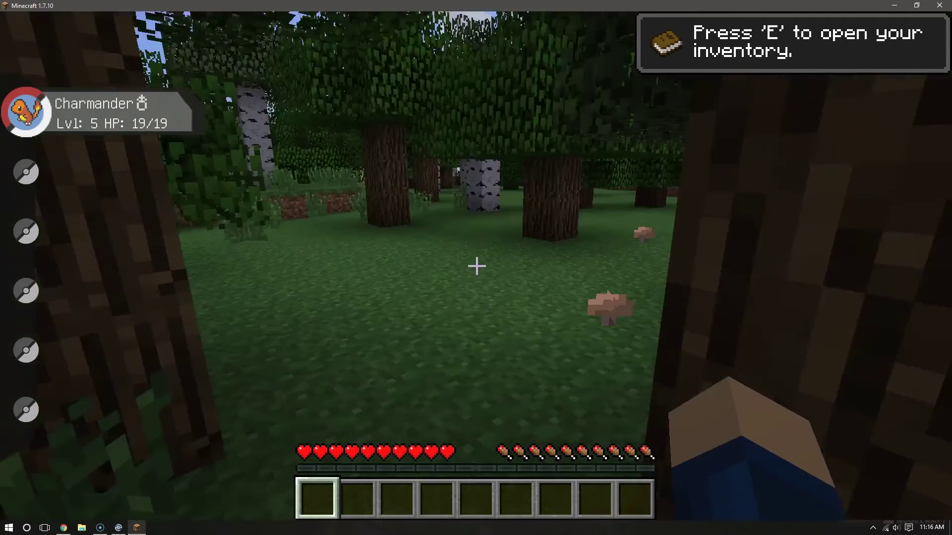
key(w)
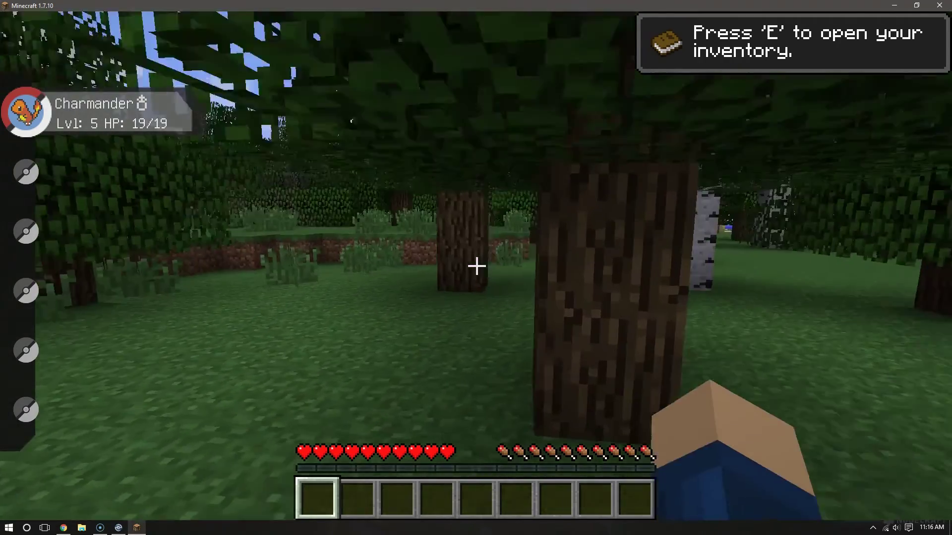
key(w)
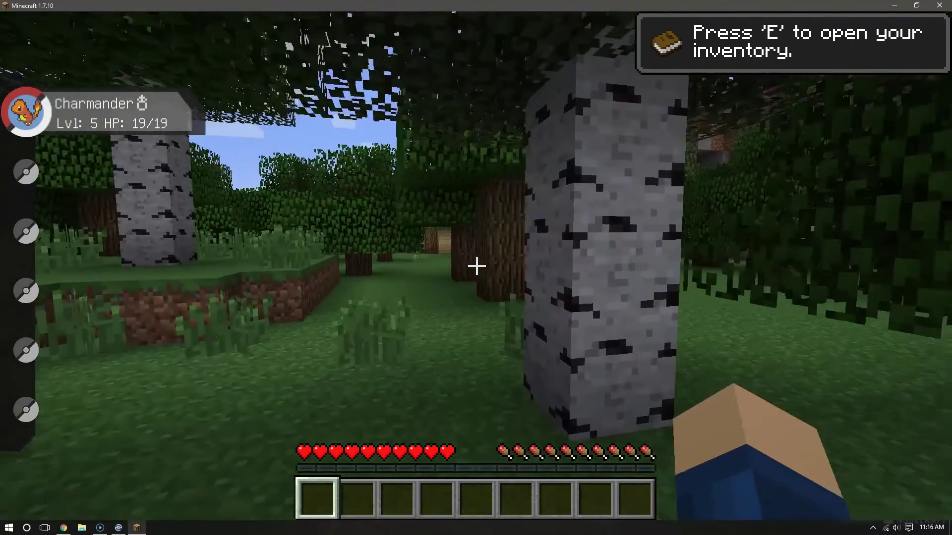
key(w)
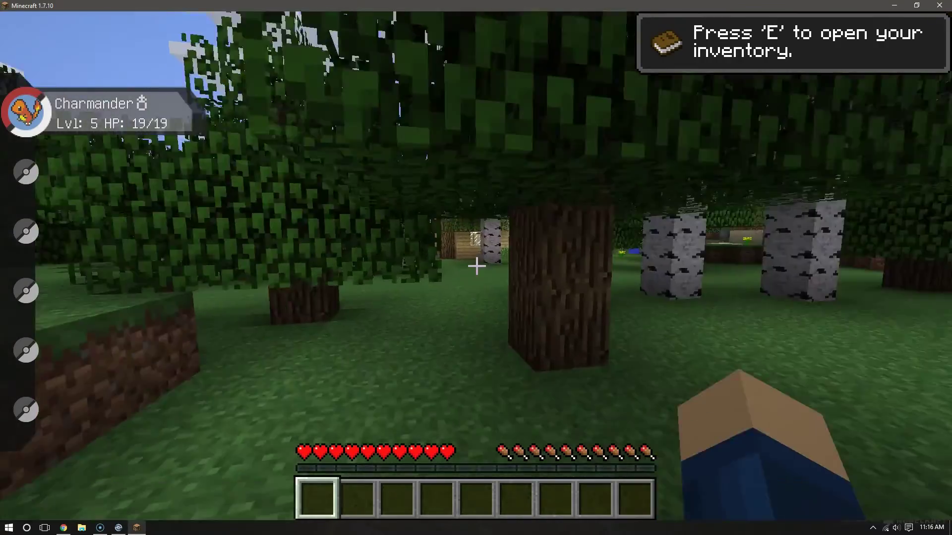
key(w)
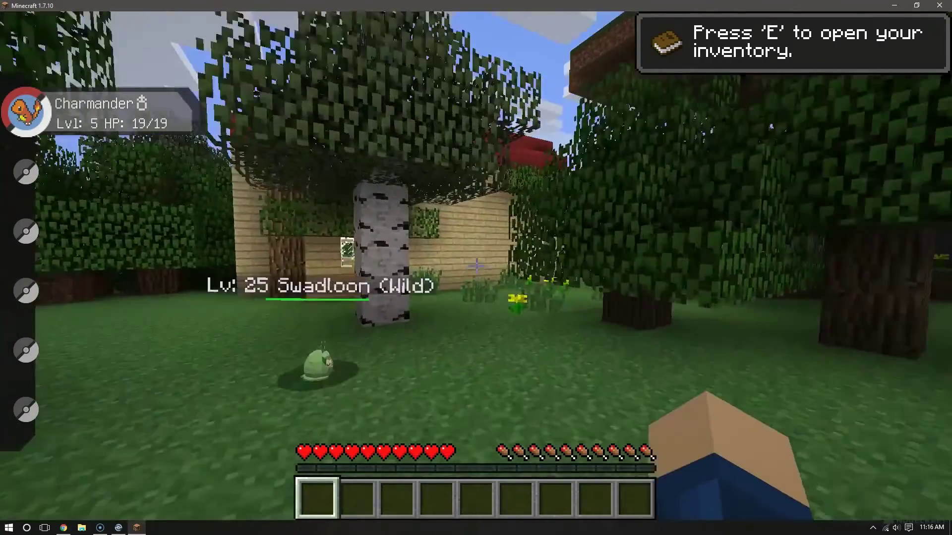
key(w)
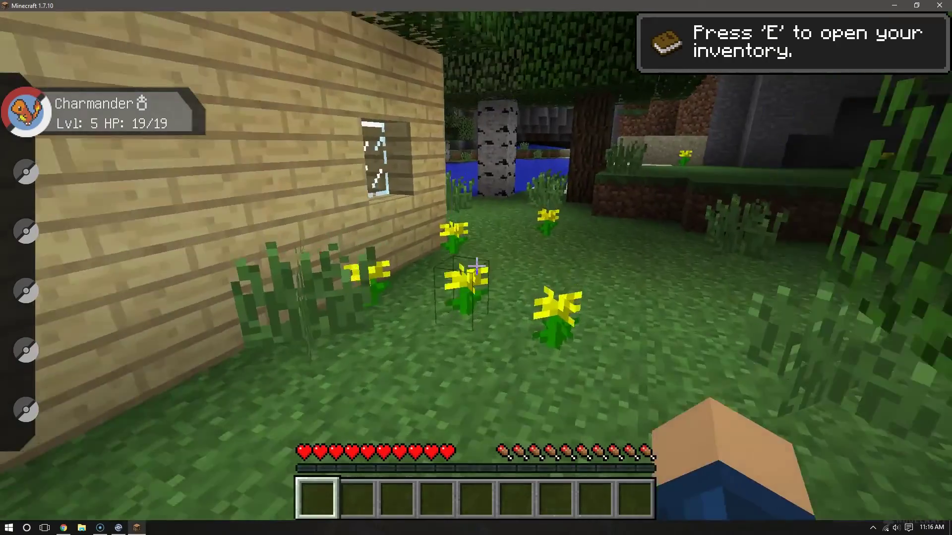
key(w)
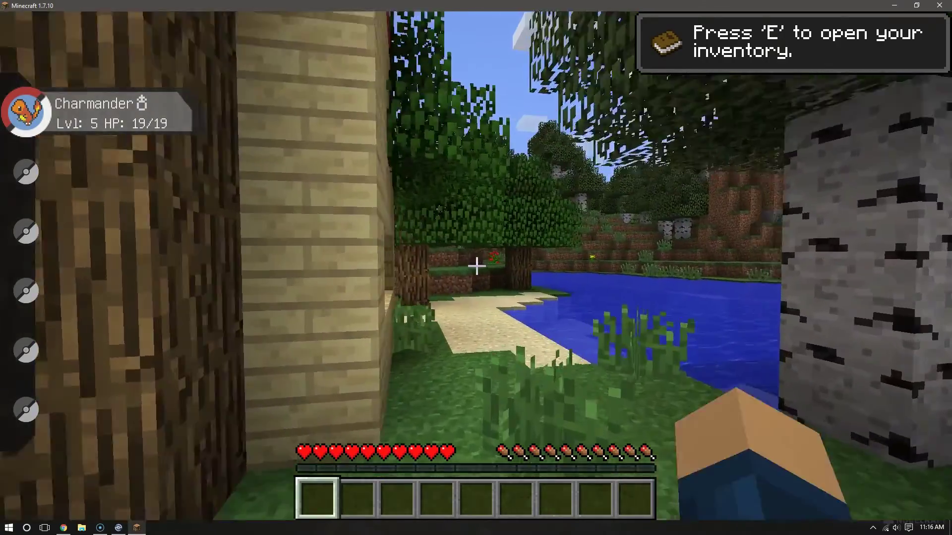
key(w)
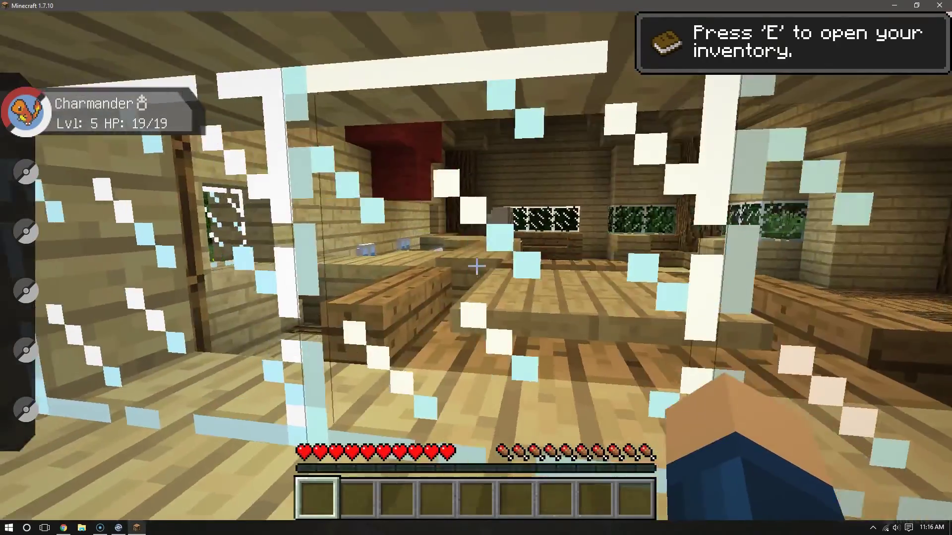
- Battle the wild level 3 Caterpie outside the building, attacking with Charmander's Scratch each turn
key(w)
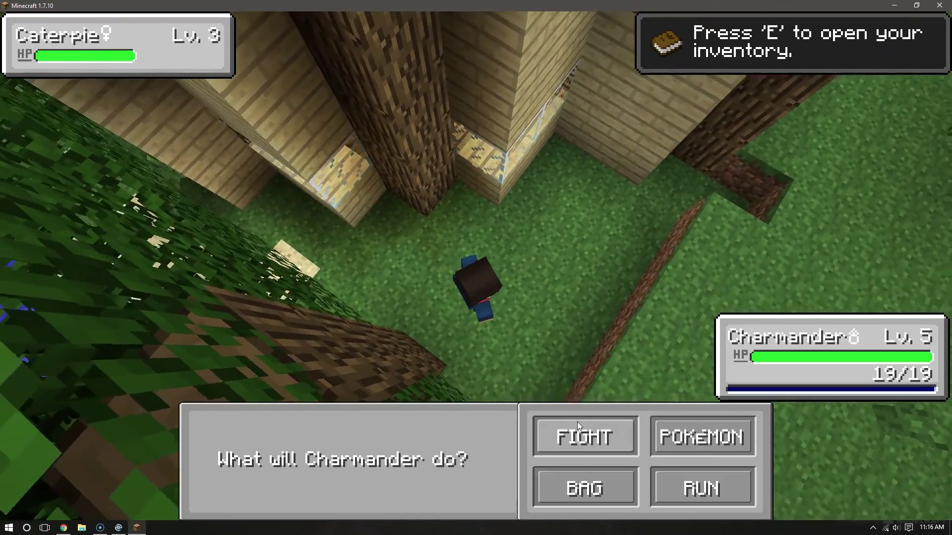
click(573, 435)
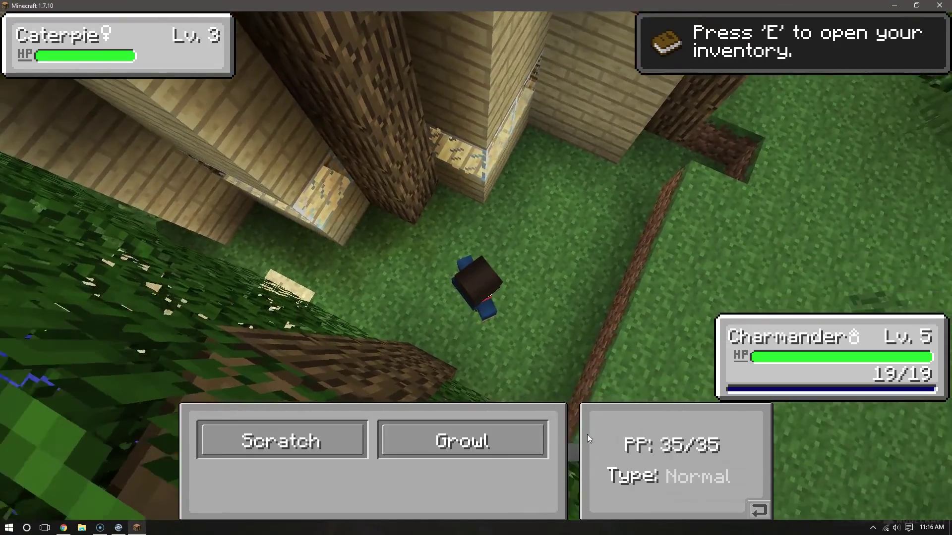
click(315, 434)
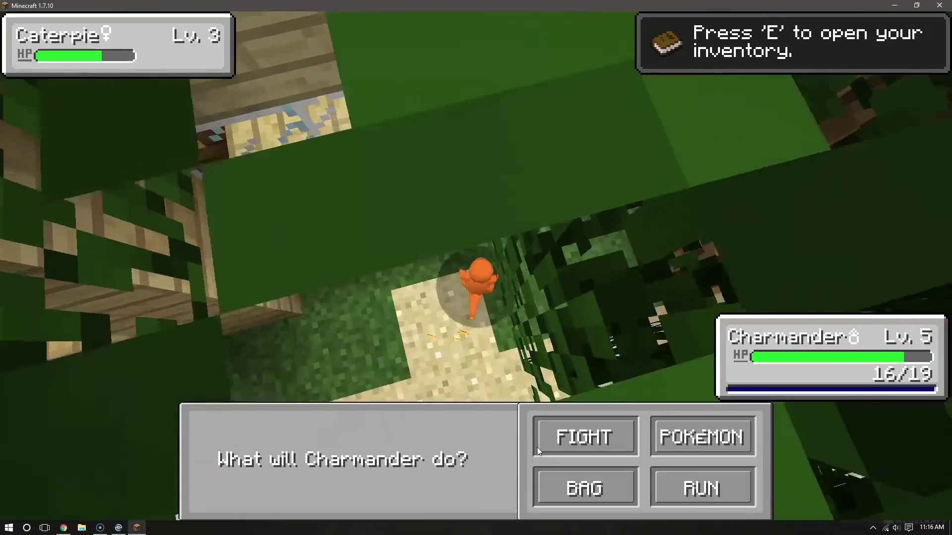
click(537, 447)
click(359, 438)
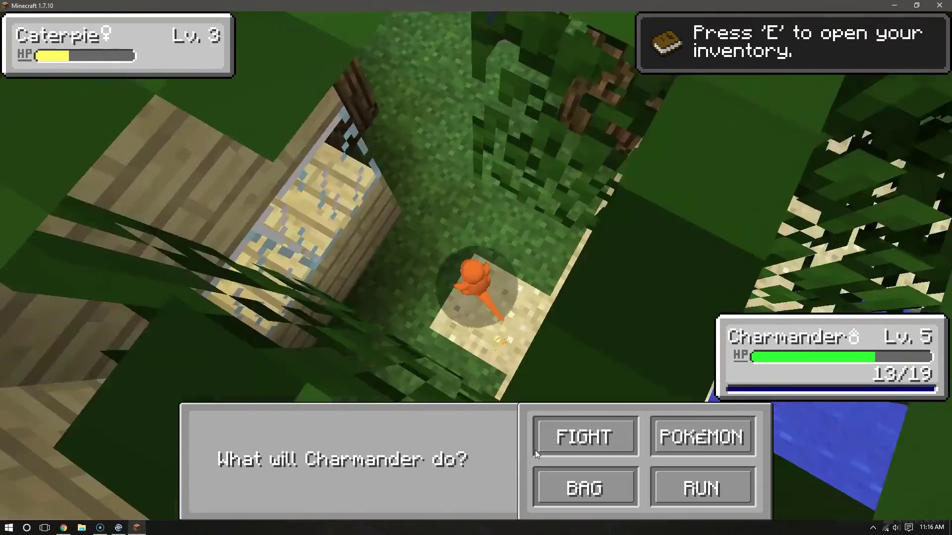
click(570, 437)
click(355, 432)
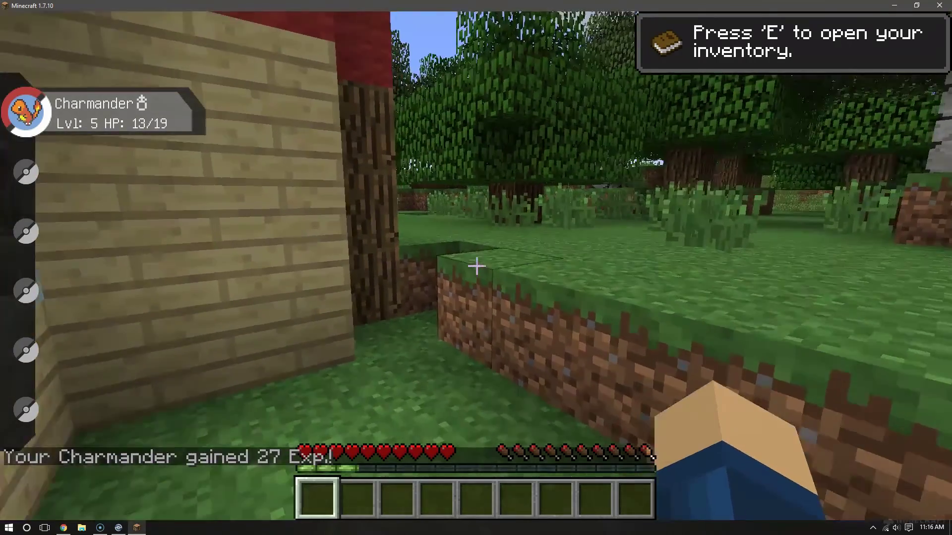
- Go around the building to its entrance, dig up the grass block in front and walk inside
key(w)
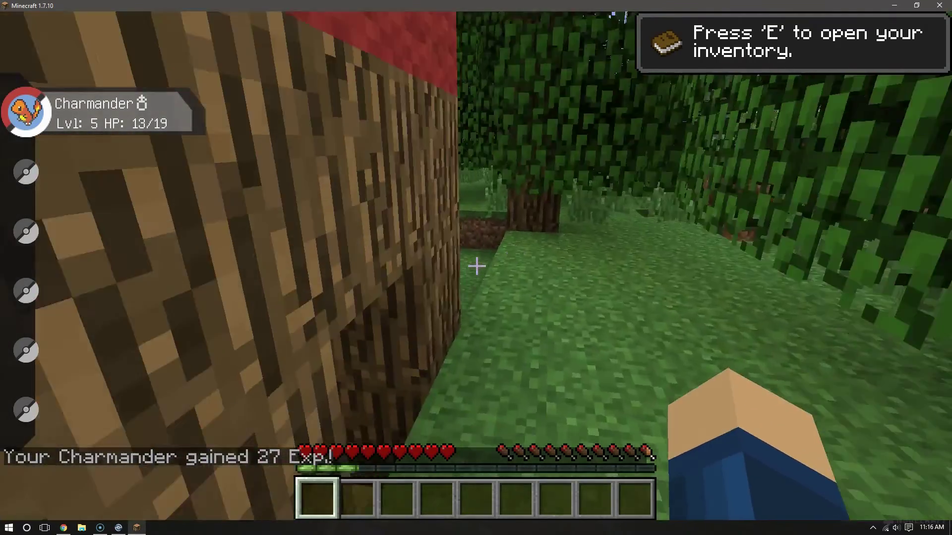
key(s)
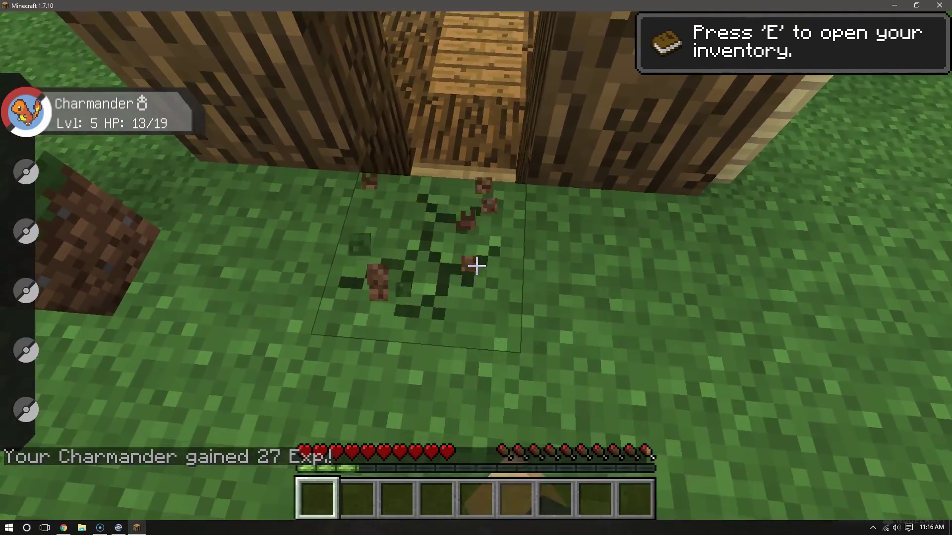
click(476, 267)
key(w)
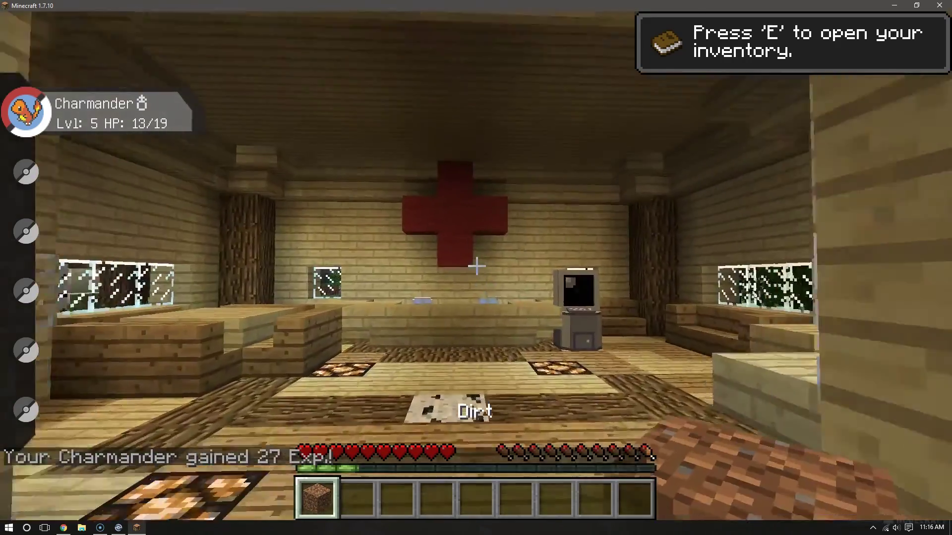
- Walk up to the counter and heal Charmander at the white healing machine
key(w)
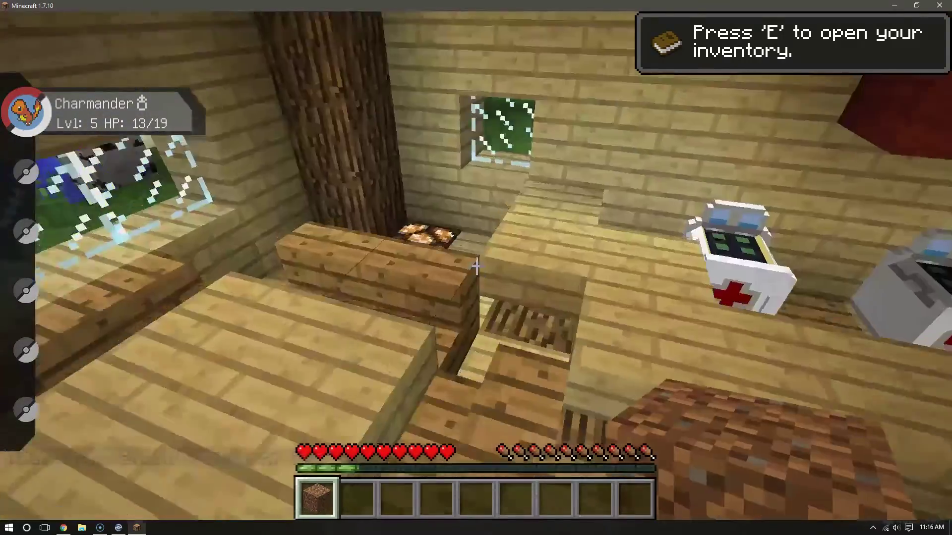
key(w)
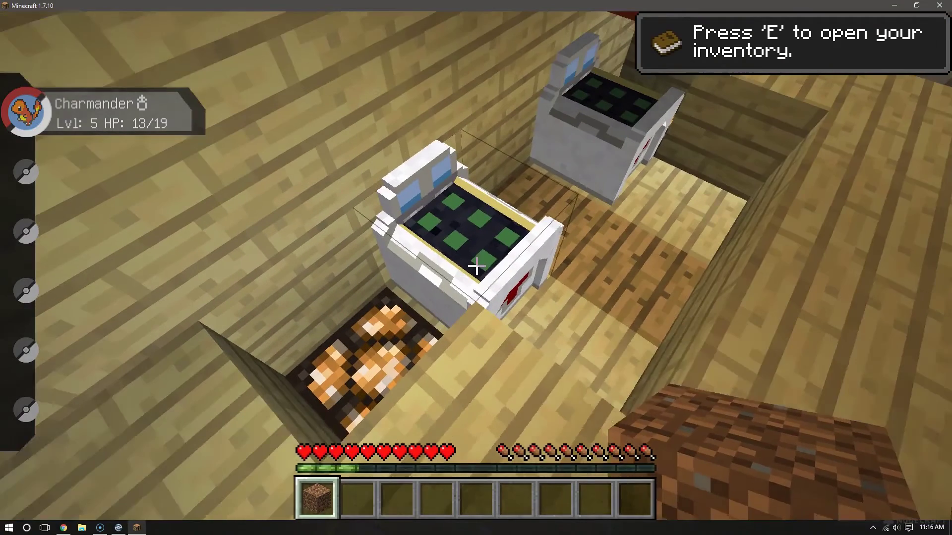
right_click(476, 266)
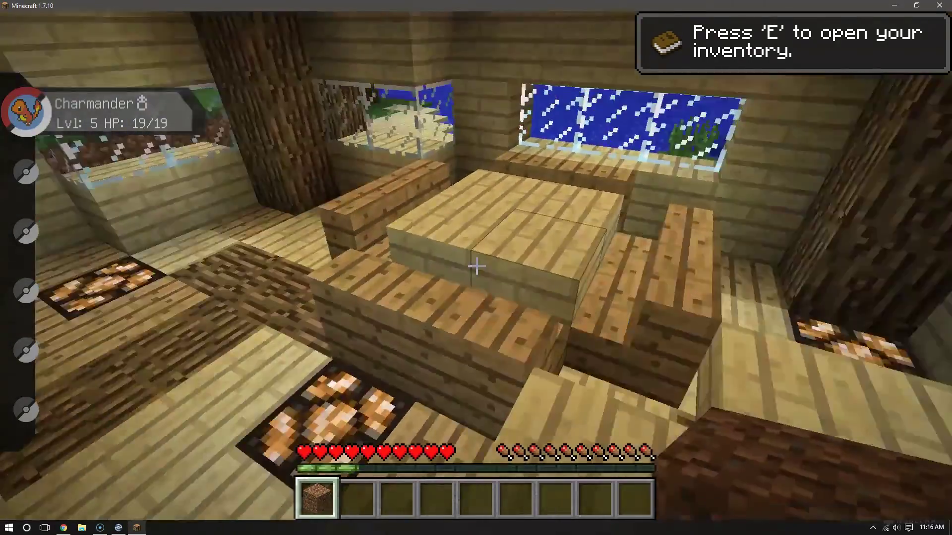
- Leave the building for the lake, check the inventory and drop the held dirt block
key(w)
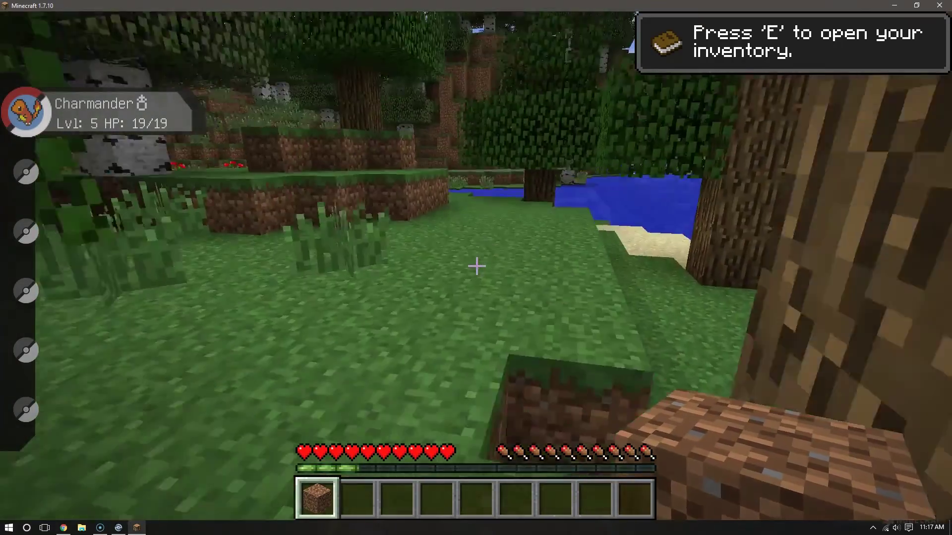
key(w)
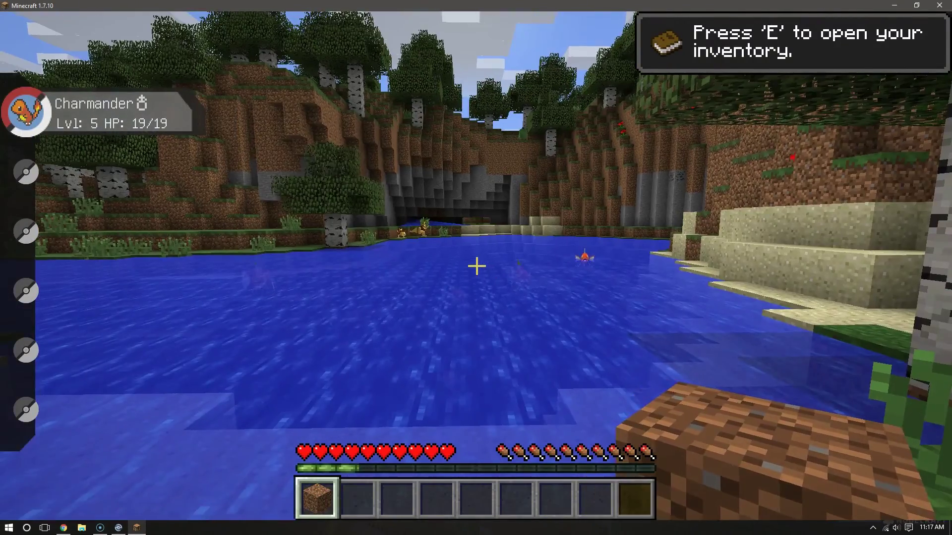
key(e)
key(e)
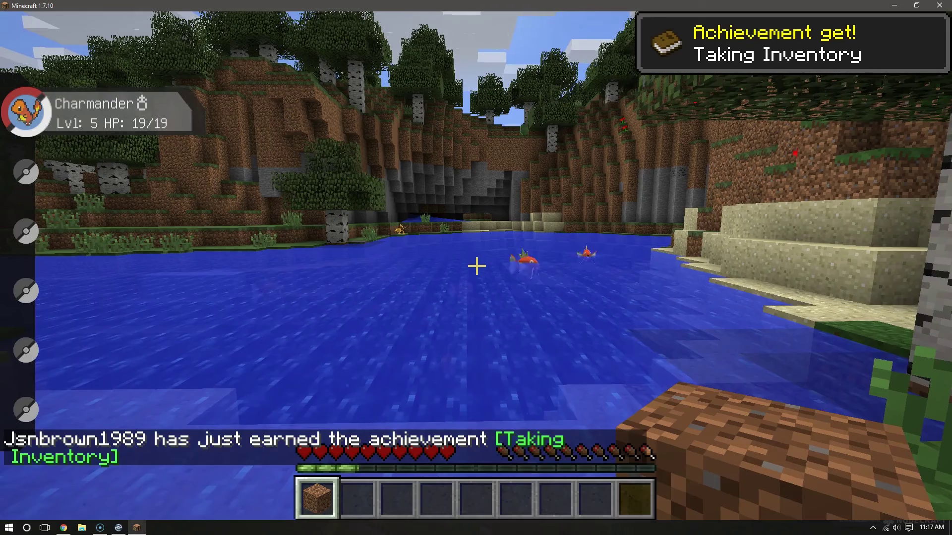
key(q)
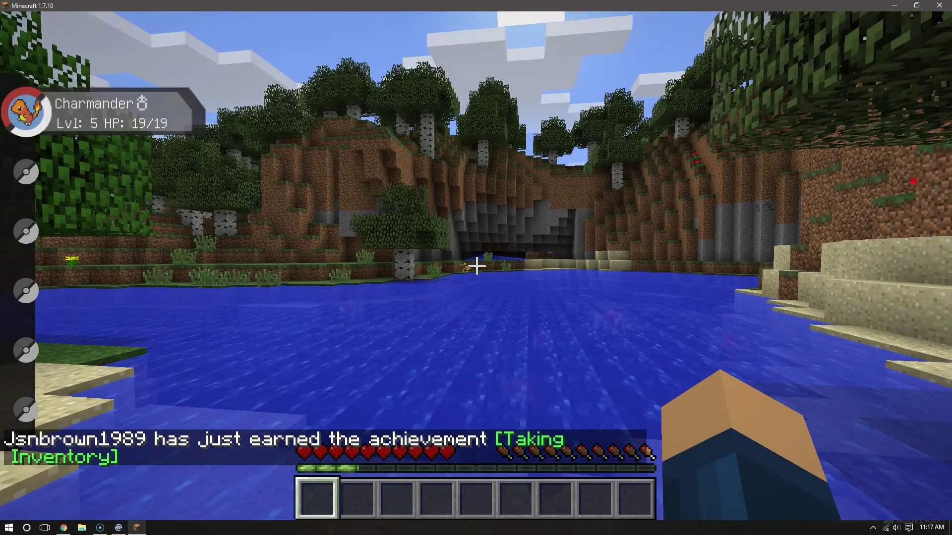
- Save and quit the world to the title screen and open the multiplayer server list
key(Escape)
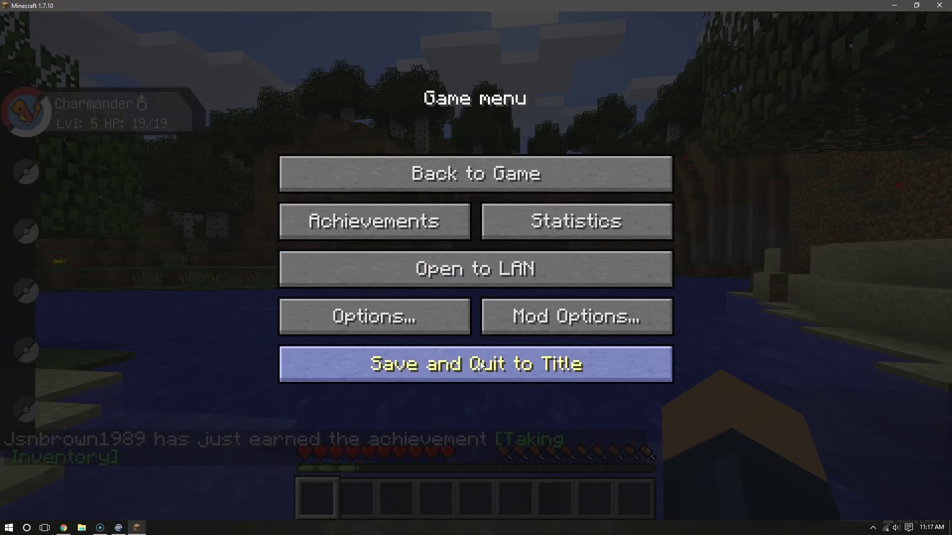
click(480, 363)
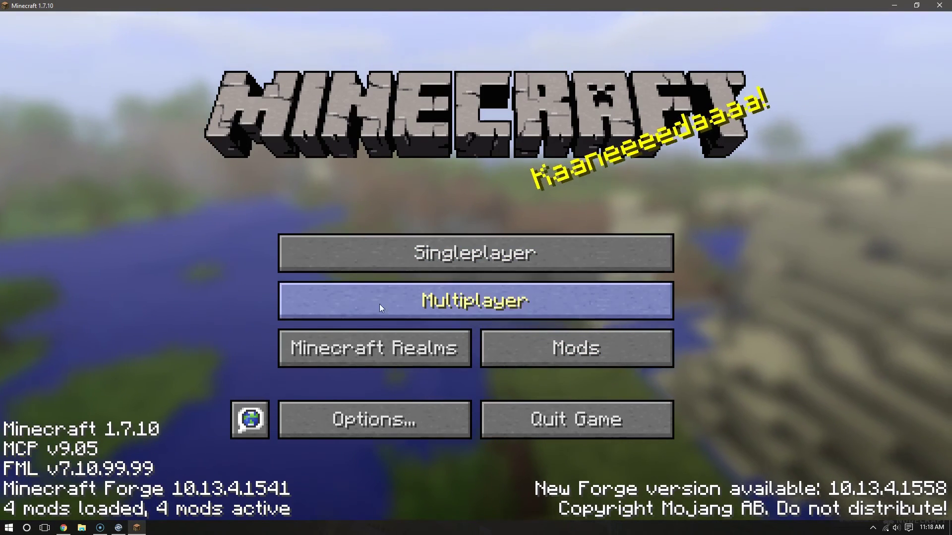
click(471, 303)
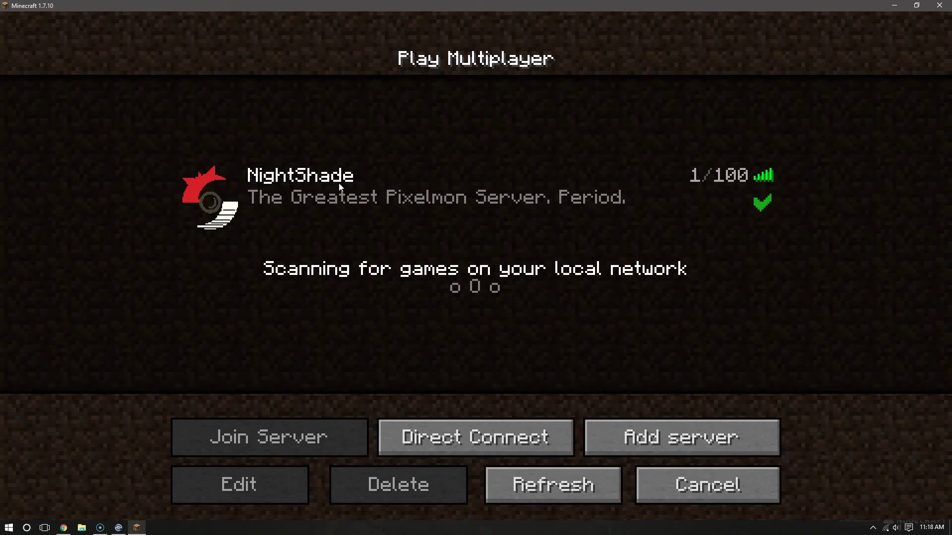
- Delete the existing NightShade entry from the multiplayer server list and confirm its removal
click(271, 174)
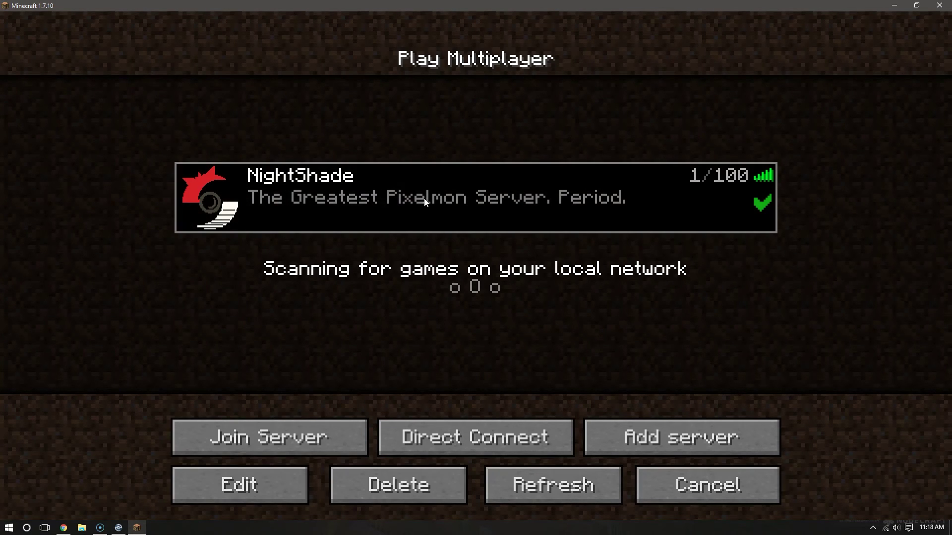
click(434, 491)
click(422, 304)
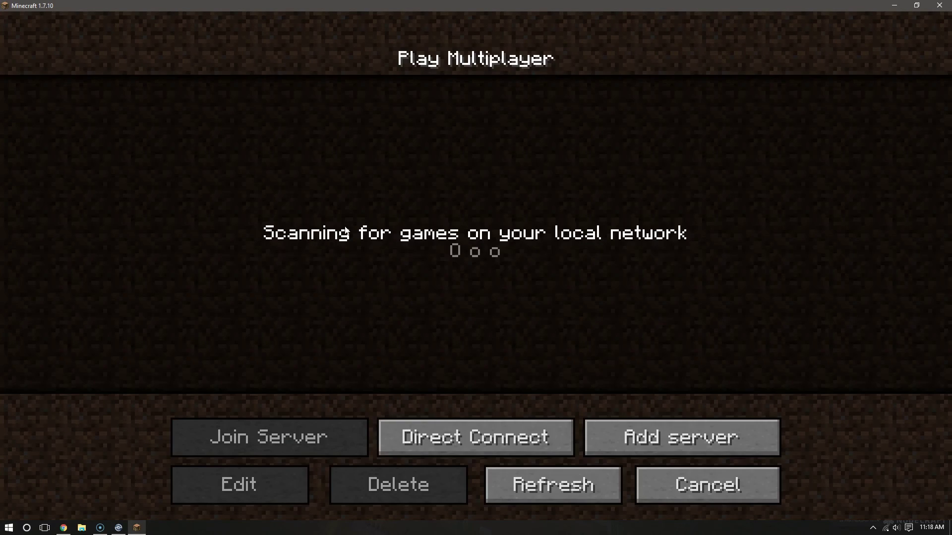
- Start a new server entry and replace its default name with NightShade
click(658, 438)
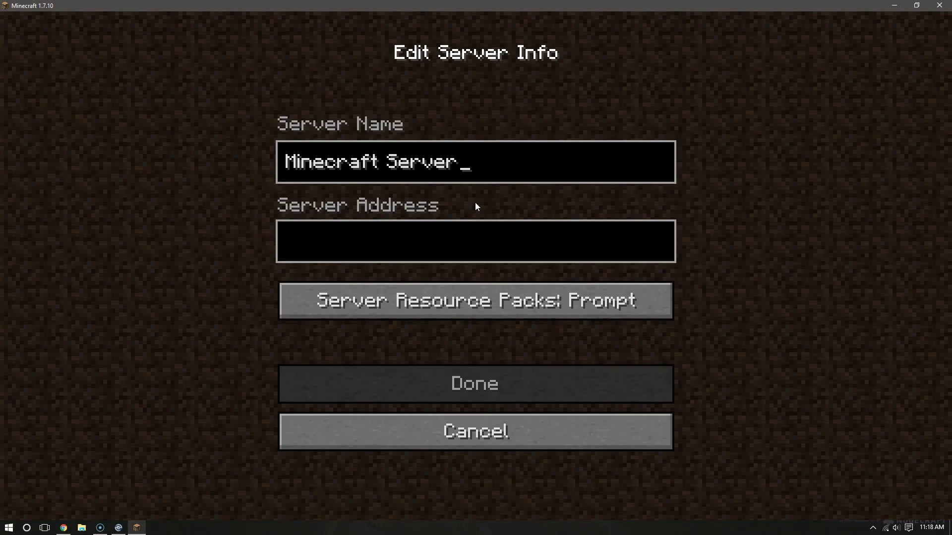
key(BackSpace)
key(BackSpace)
key(BackSpace)
key(BackSpace)
key(BackSpace)
key(BackSpace)
key(BackSpace)
key(BackSpace)
key(BackSpace)
key(BackSpace)
key(BackSpace)
key(BackSpace)
key(BackSpace)
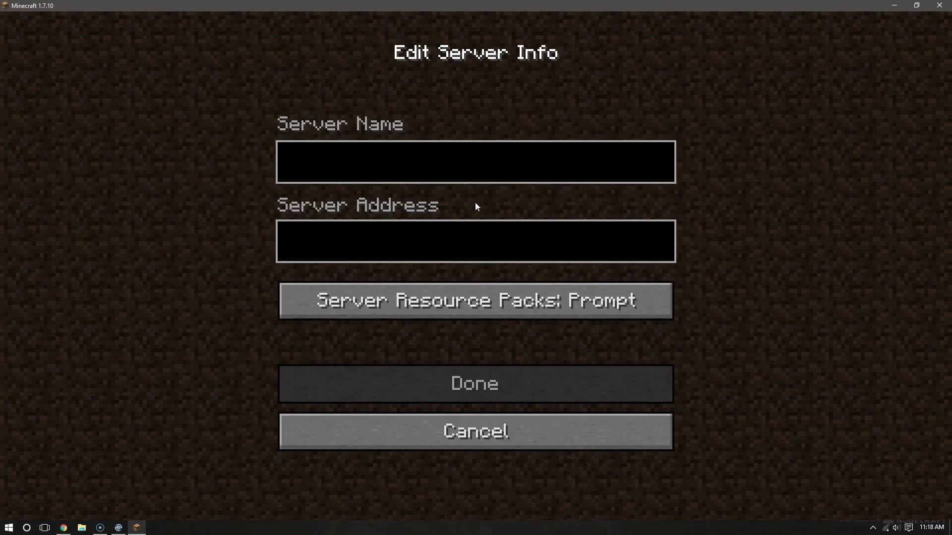
text(NightShade)
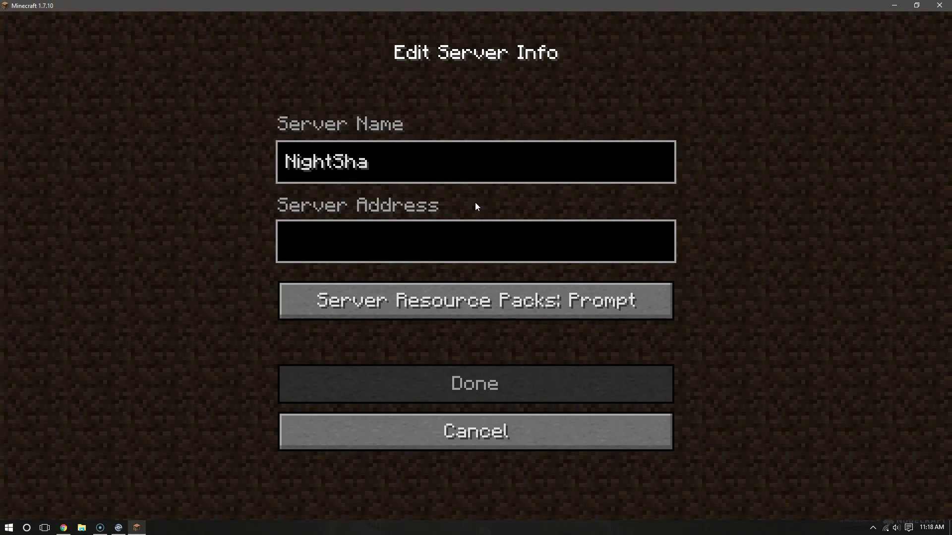
- Set the server address to play.nightshadeserver.com and save the entry
click(435, 233)
text(play)
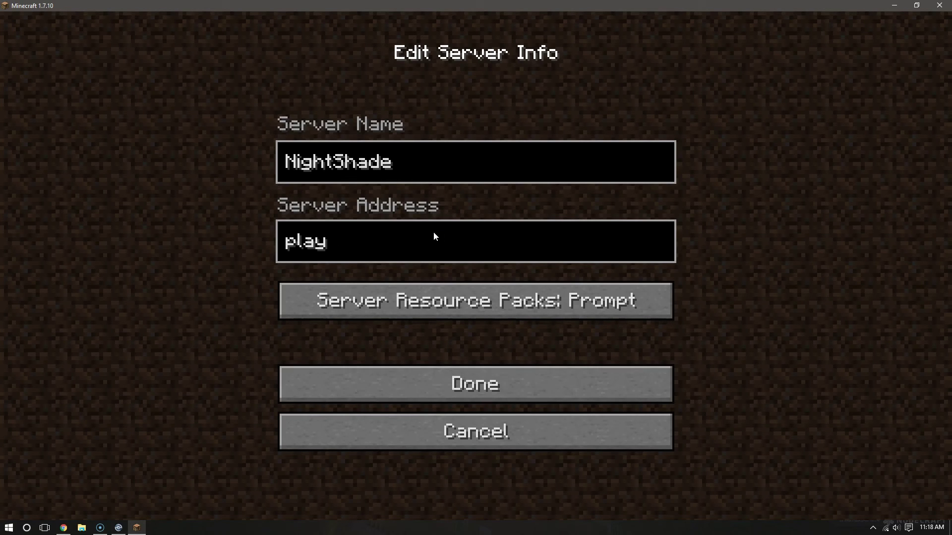
text(.nights)
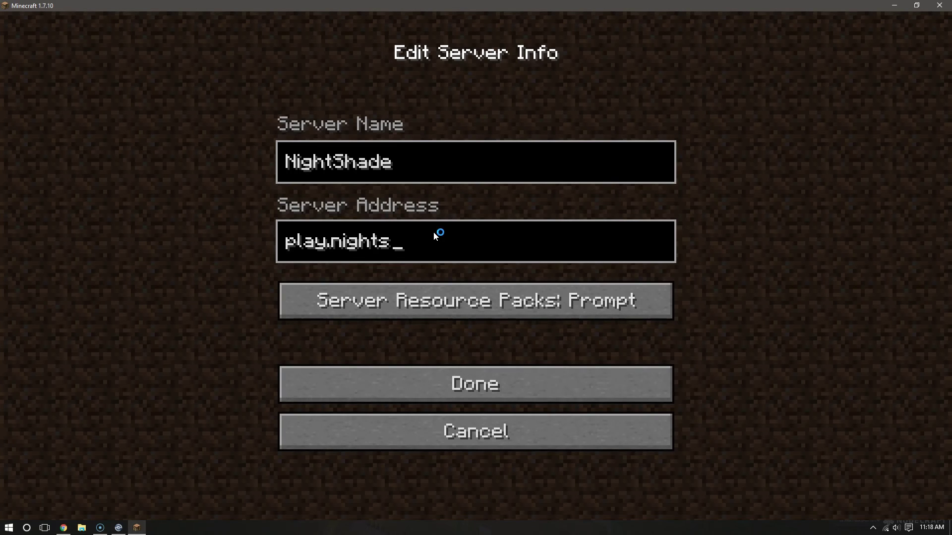
text(hadeserver.com)
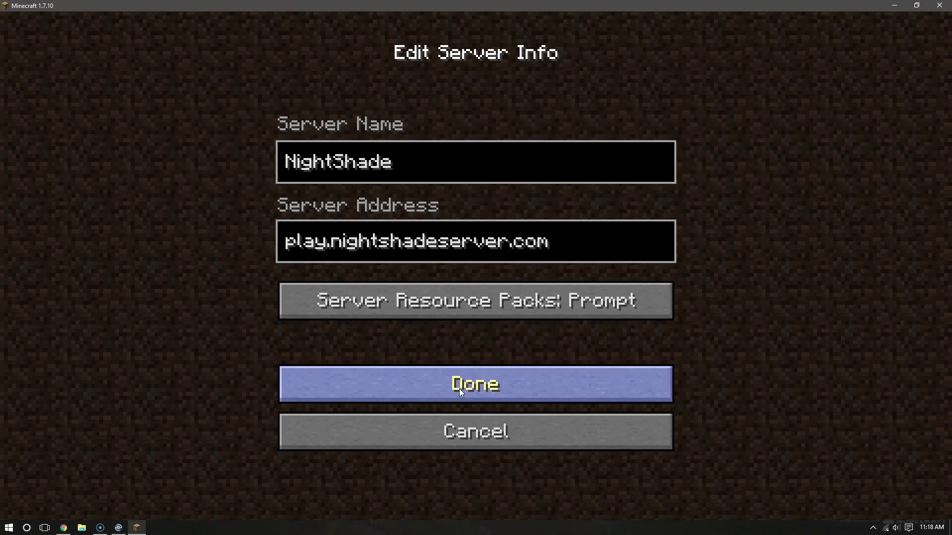
click(459, 389)
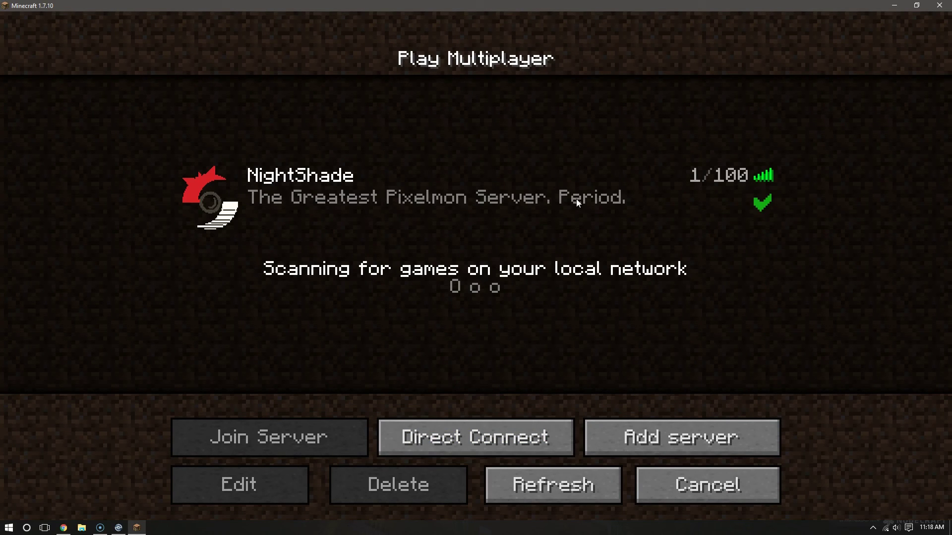
- Join the NightShade server from the list, look at its spawn area and disconnect
click(576, 198)
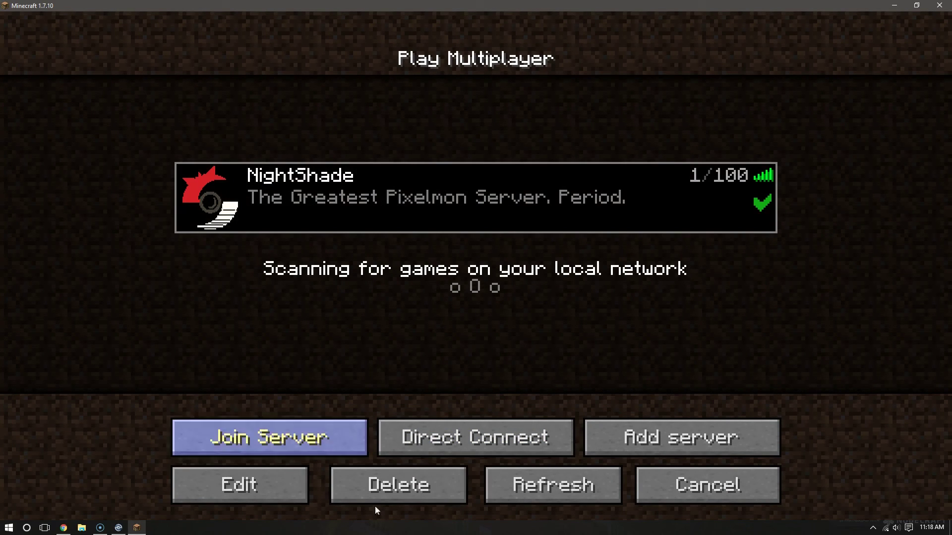
click(304, 437)
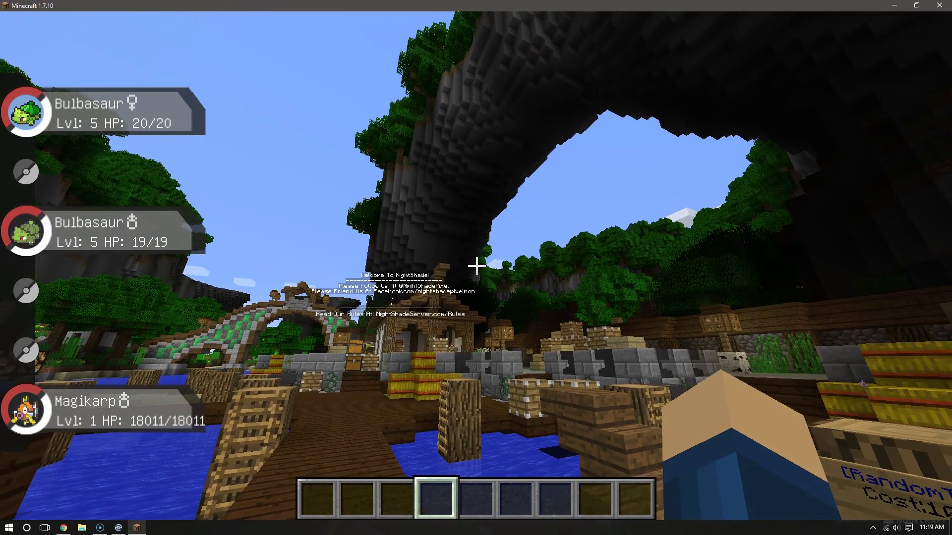
key(Escape)
click(464, 364)
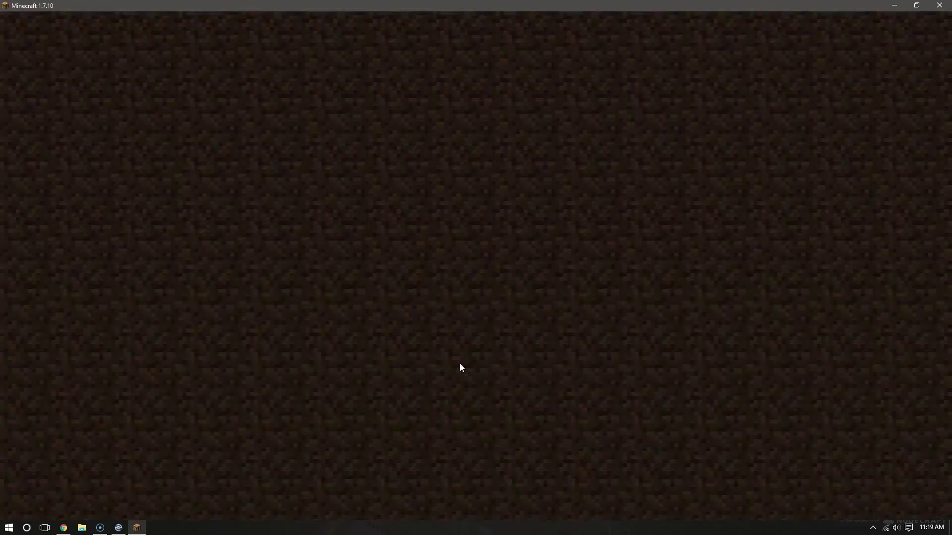
- Switch to Chrome, view the Support section of the NightShade website's forum and return to the site's home page
key(alt+Tab)
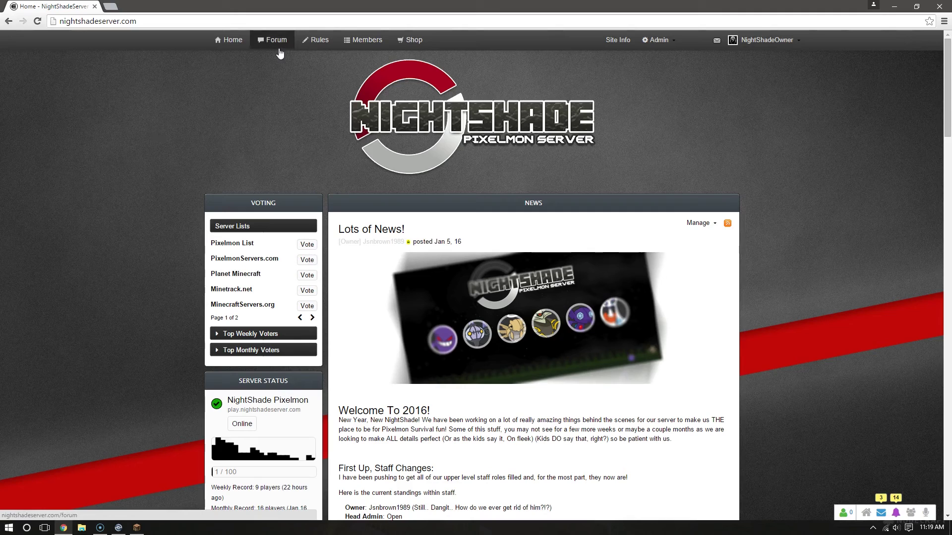
scroll(225, 314, down, 10)
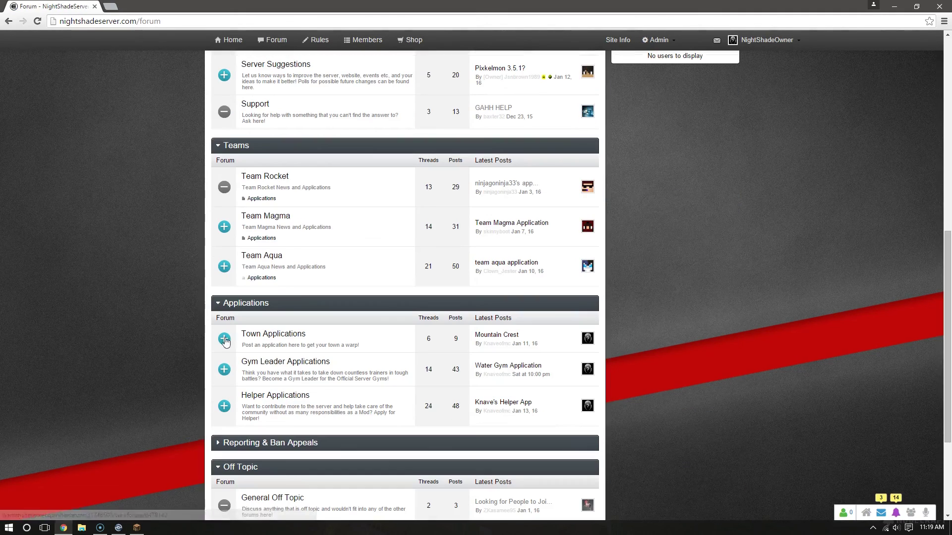
click(255, 105)
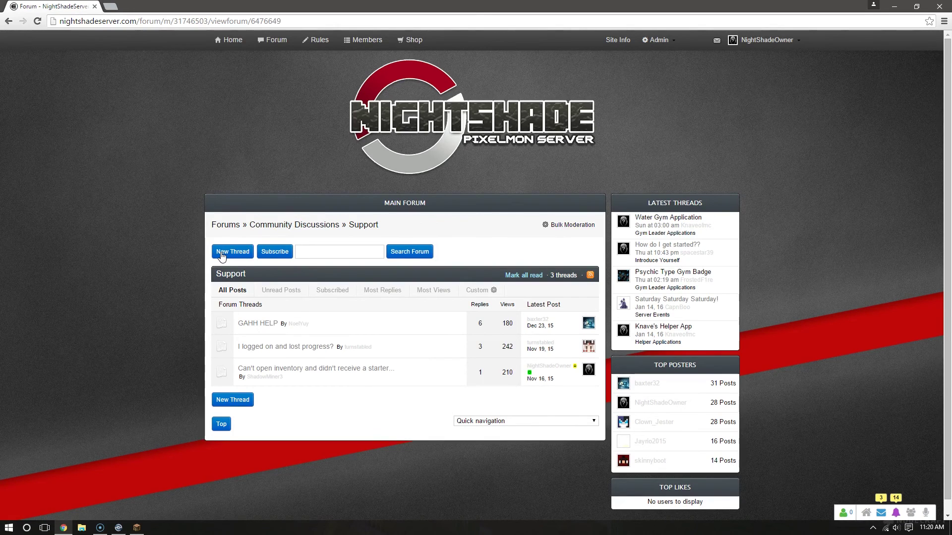
click(232, 40)
- Open the NightShade Pixelmon Server page at facebook.com/nightshadepixelmon and point out its web address
click(168, 22)
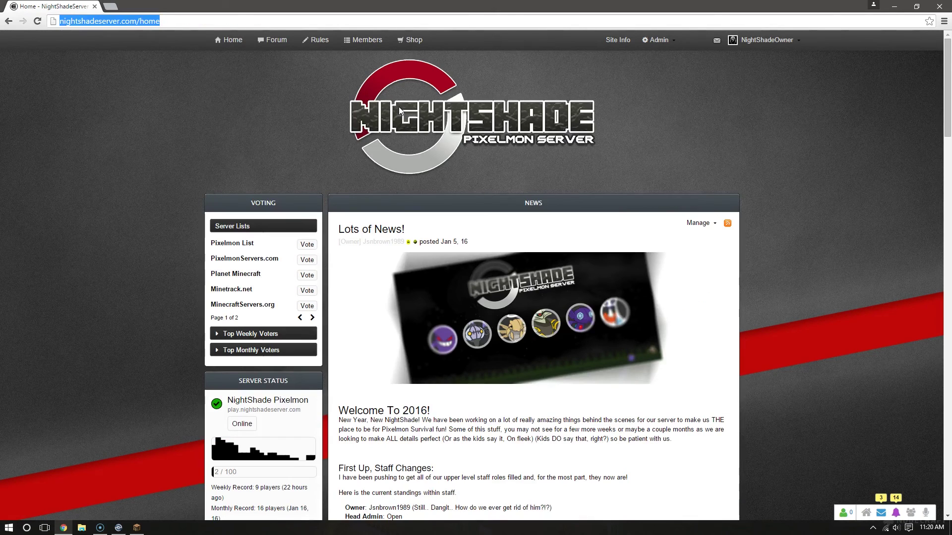
text(face)
key(Down)
key(Down)
key(Down)
key(Down)
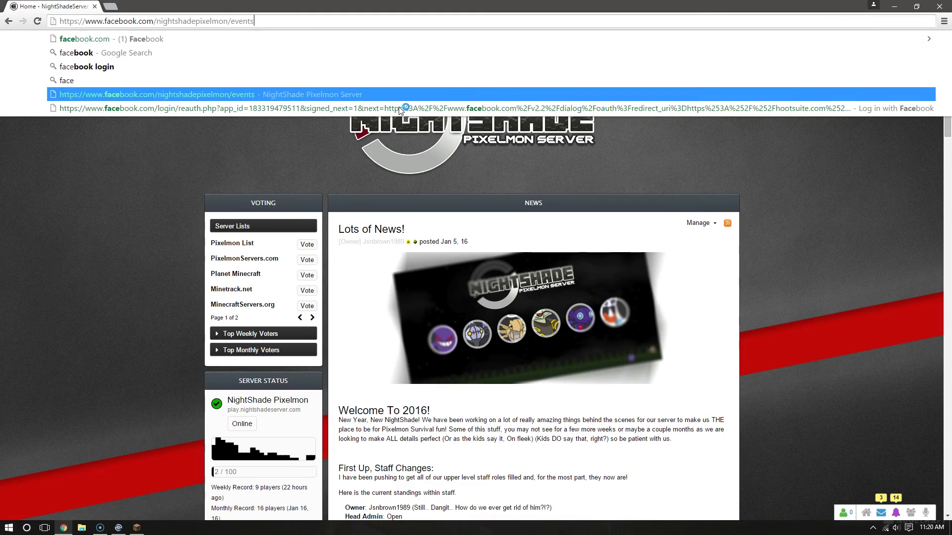
key(Return)
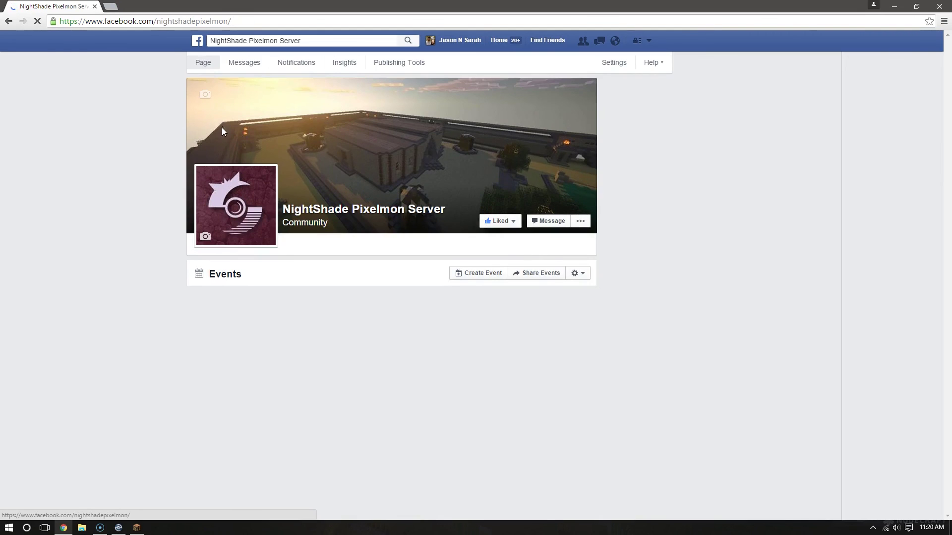
drag(119, 21, 176, 25)
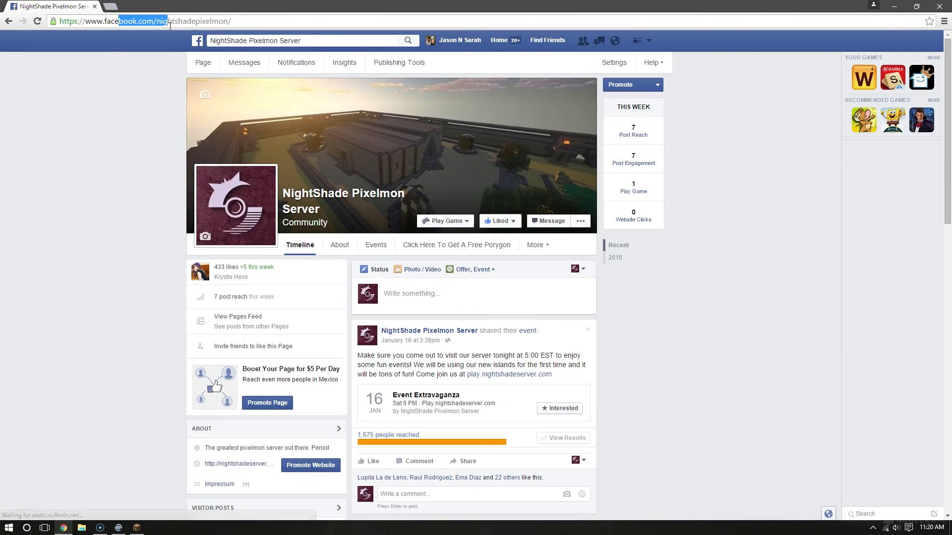
click(193, 22)
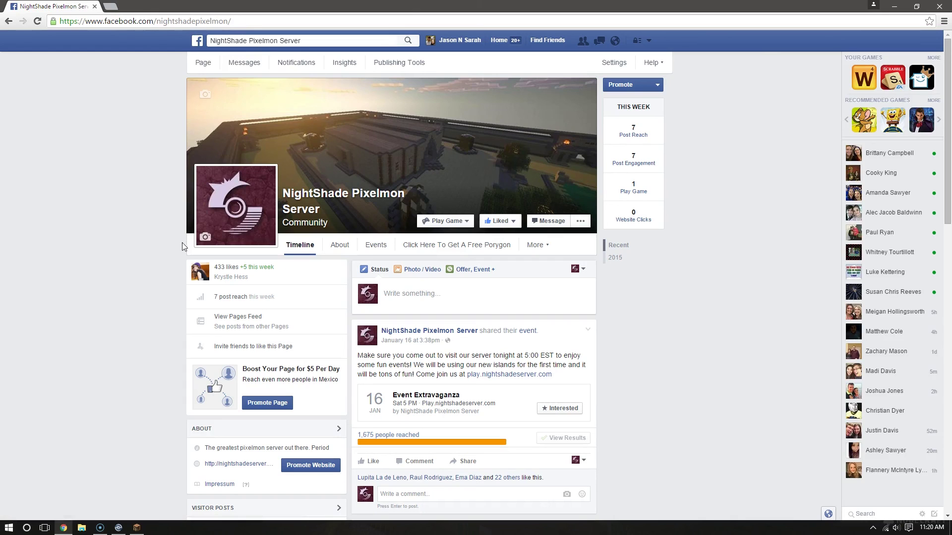